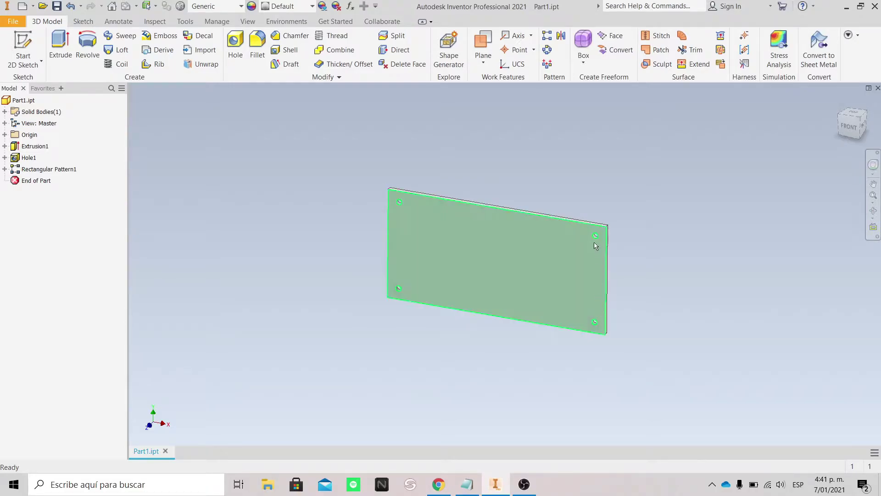
Set the Longitud parameter to 300 mm and update the plate to the new length
{"action": "scroll", "coordinate": [354, 127], "scroll_direction": "up", "scroll_amount": 5}
{"action": "scroll", "coordinate": [307, 161], "scroll_direction": "down", "scroll_amount": 6}
{"action": "left_click", "coordinate": [350, 6]}
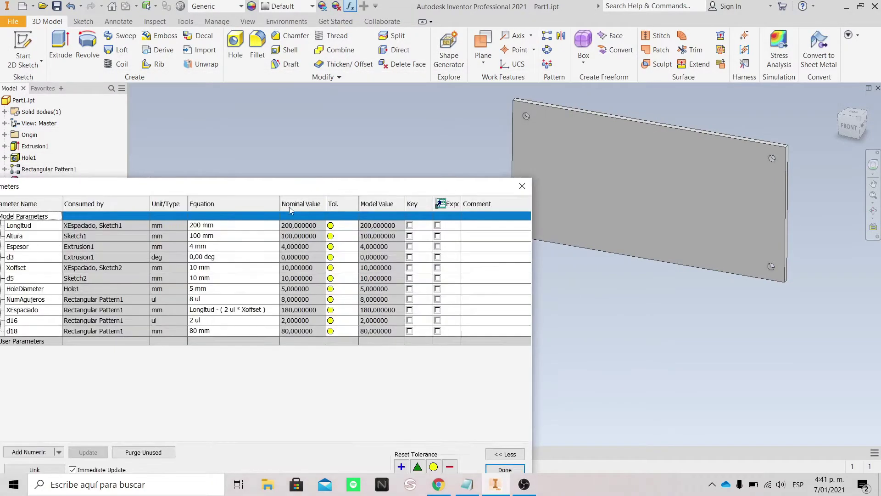
{"action": "left_click", "coordinate": [241, 224]}
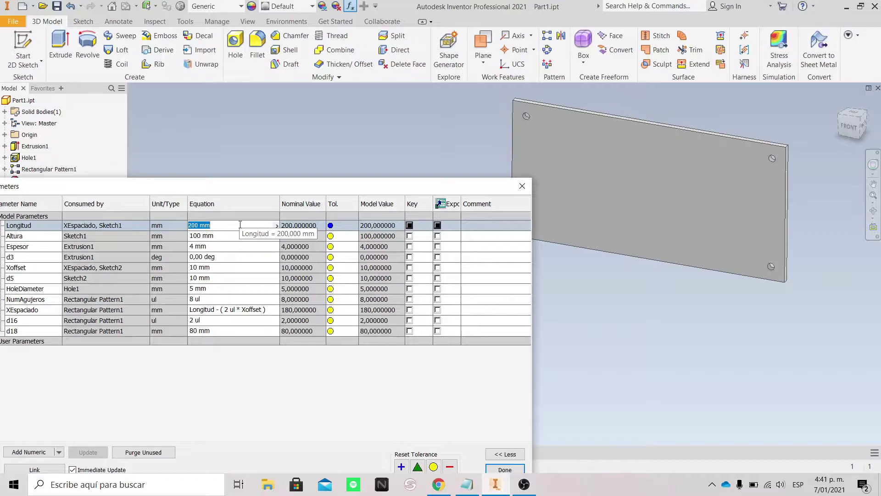
{"action": "type", "text": "300"}
{"action": "key", "text": "Escape"}
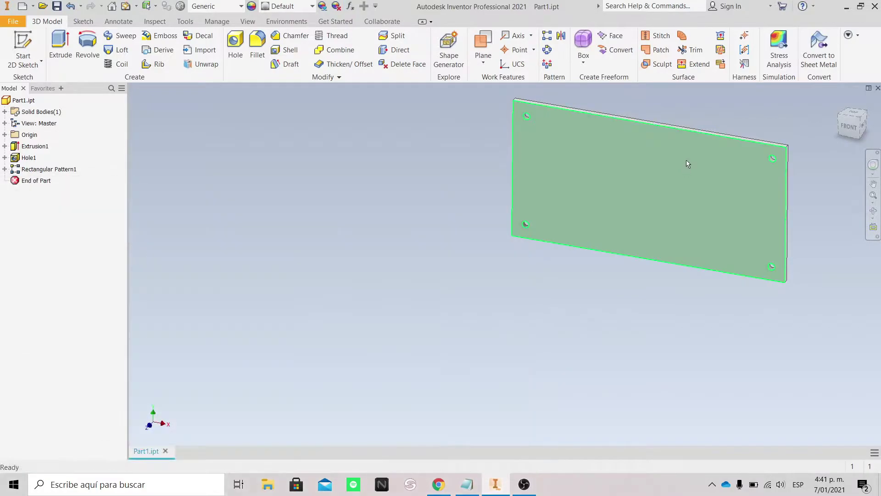
{"action": "left_click", "coordinate": [145, 6]}
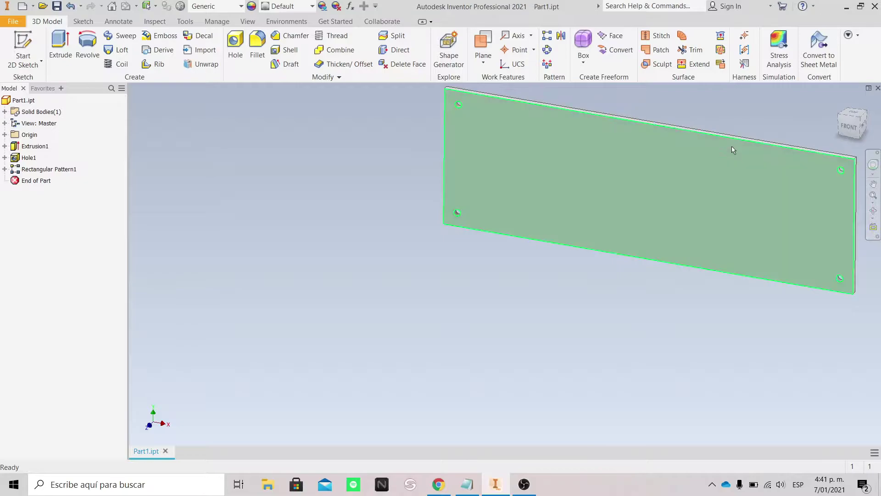
Examine the updated plate's length and the position of its corner holes
{"action": "scroll", "coordinate": [731, 144], "scroll_direction": "up", "scroll_amount": 2}
{"action": "scroll", "coordinate": [718, 101], "scroll_direction": "down", "scroll_amount": 3}
{"action": "scroll", "coordinate": [718, 101], "scroll_direction": "up", "scroll_amount": 2}
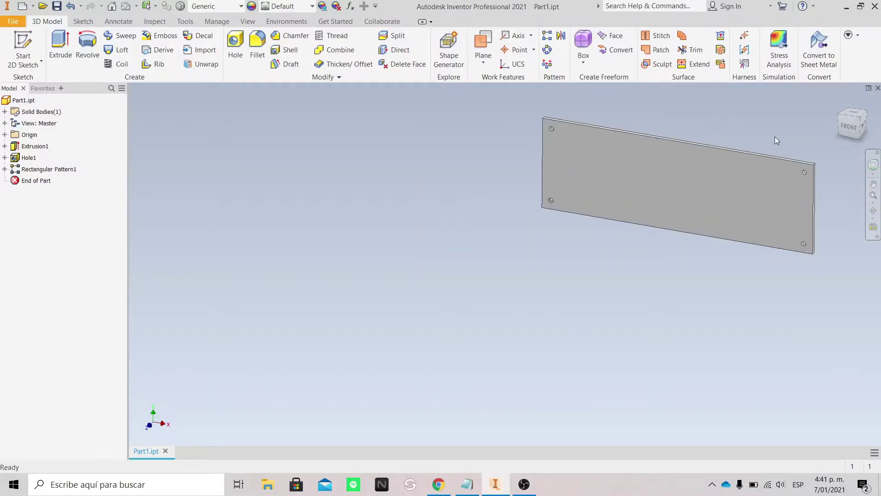
{"action": "scroll", "coordinate": [799, 161], "scroll_direction": "down", "scroll_amount": 3}
{"action": "scroll", "coordinate": [766, 164], "scroll_direction": "up", "scroll_amount": 2}
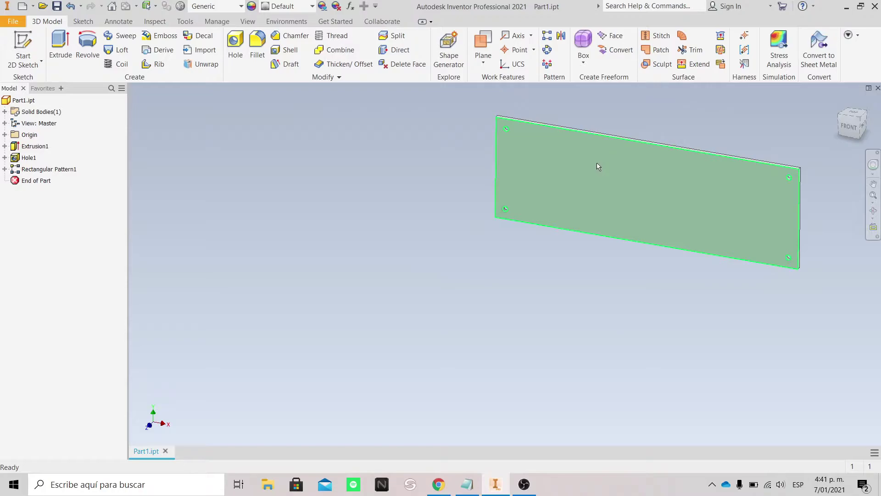
{"action": "mouse_move", "coordinate": [597, 163]}
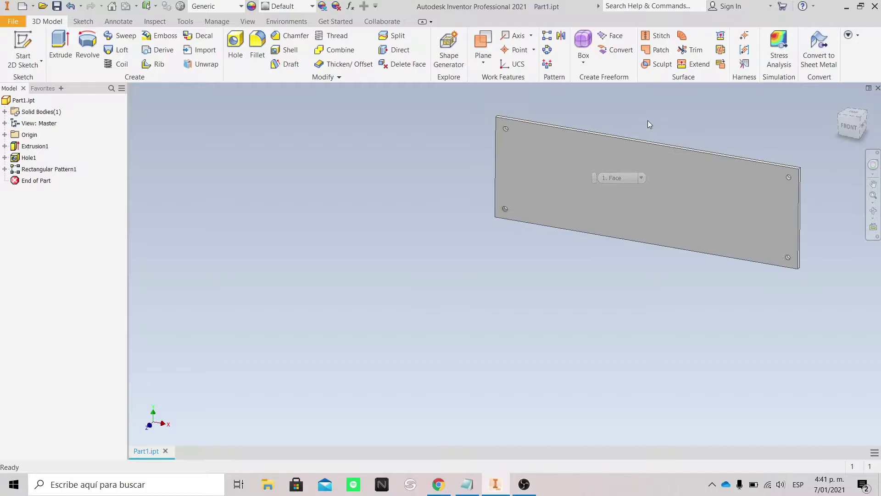
{"action": "scroll", "coordinate": [648, 123], "scroll_direction": "up", "scroll_amount": 1}
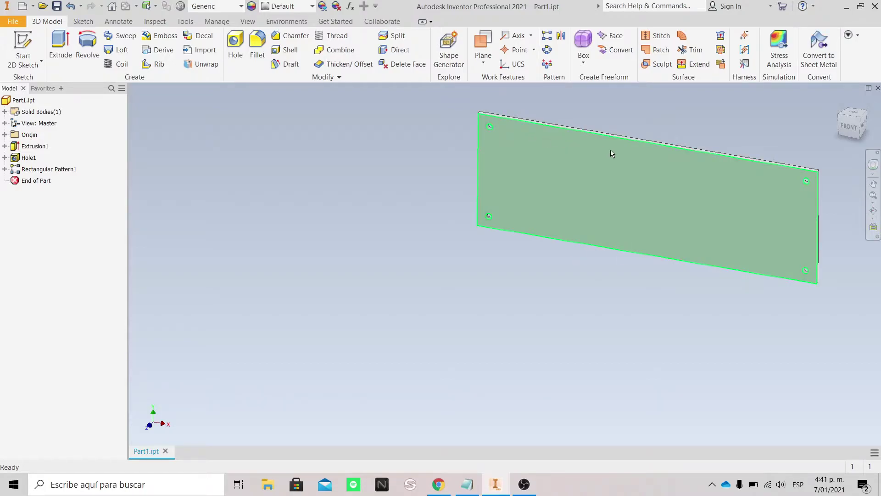
Set the Longitud parameter to 400 mm in the model parameters table
{"action": "left_click", "coordinate": [350, 7]}
{"action": "left_click_drag", "start_coordinate": [386, 190], "coordinate": [504, 304]}
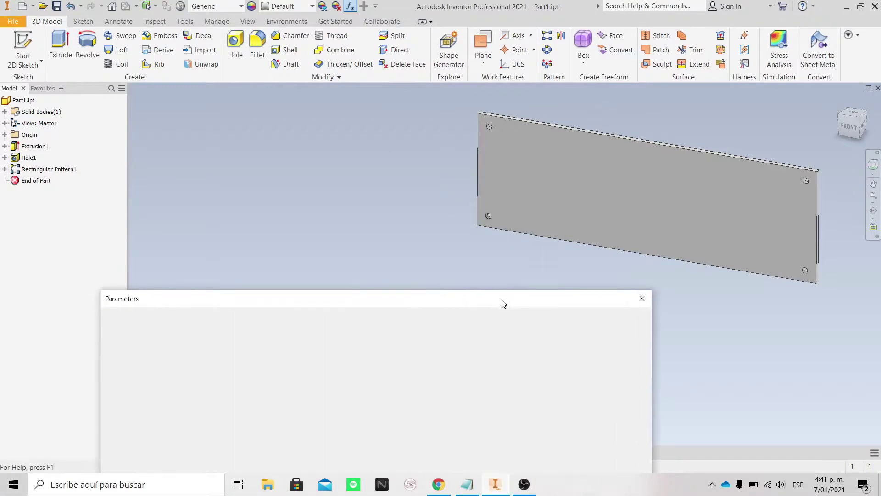
{"action": "left_click", "coordinate": [337, 338]}
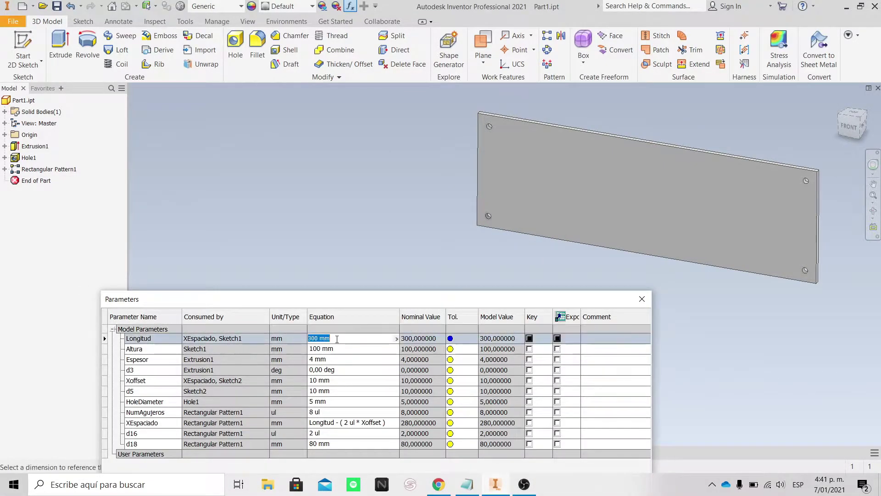
{"action": "type", "text": "400"}
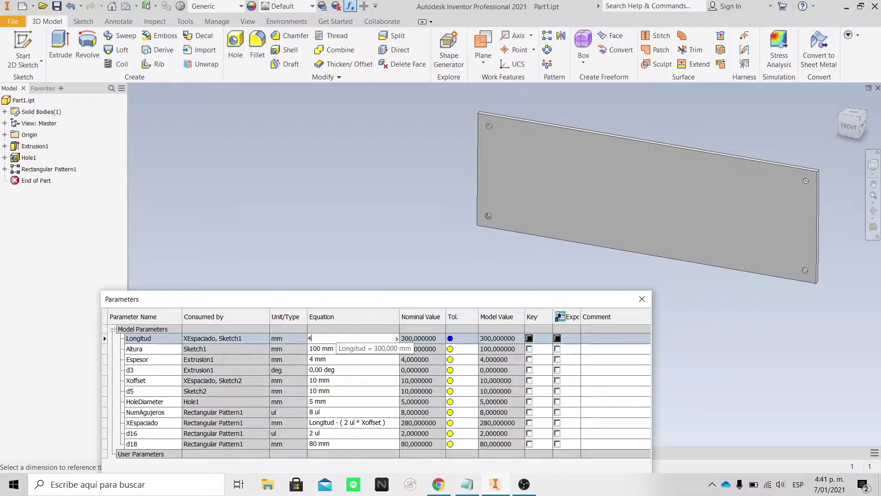
{"action": "key", "text": "Escape"}
Set the NumAgujeros parameter to 2 ul and close the parameters table
{"action": "left_click", "coordinate": [314, 412]}
{"action": "left_click", "coordinate": [313, 412]}
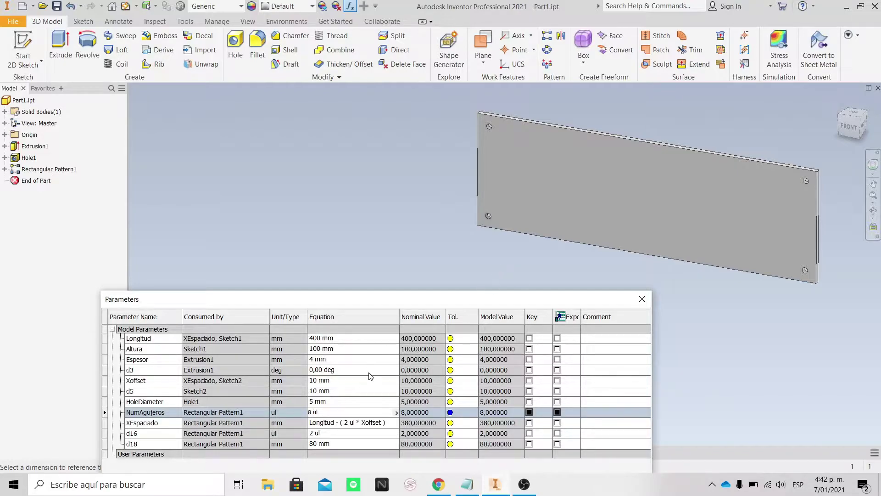
{"action": "key", "text": "BackSpace"}
{"action": "key", "text": "BackSpace"}
{"action": "type", "text": "2"}
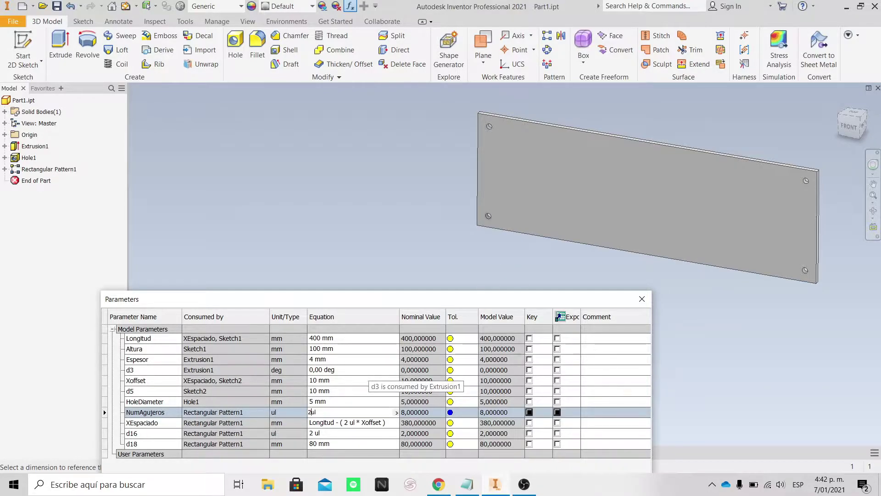
{"action": "left_click_drag", "start_coordinate": [534, 302], "coordinate": [394, 148]}
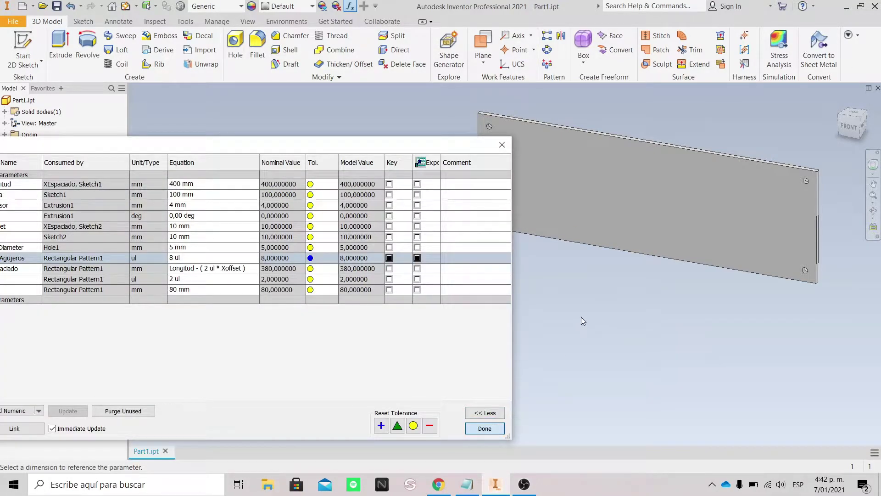
{"action": "key", "text": "Return"}
Highlight the rectangular pattern's hole instances to check them against the plate
{"action": "scroll", "coordinate": [581, 324], "scroll_direction": "down", "scroll_amount": 3}
{"action": "scroll", "coordinate": [626, 284], "scroll_direction": "down", "scroll_amount": 2}
{"action": "scroll", "coordinate": [688, 294], "scroll_direction": "up", "scroll_amount": 5}
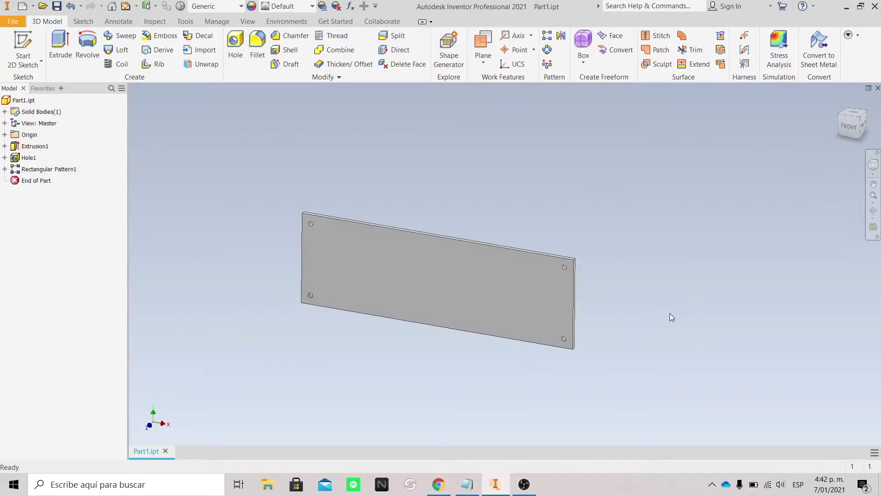
{"action": "scroll", "coordinate": [670, 339], "scroll_direction": "down", "scroll_amount": 3}
{"action": "scroll", "coordinate": [669, 350], "scroll_direction": "up", "scroll_amount": 4}
{"action": "left_click", "coordinate": [67, 171]}
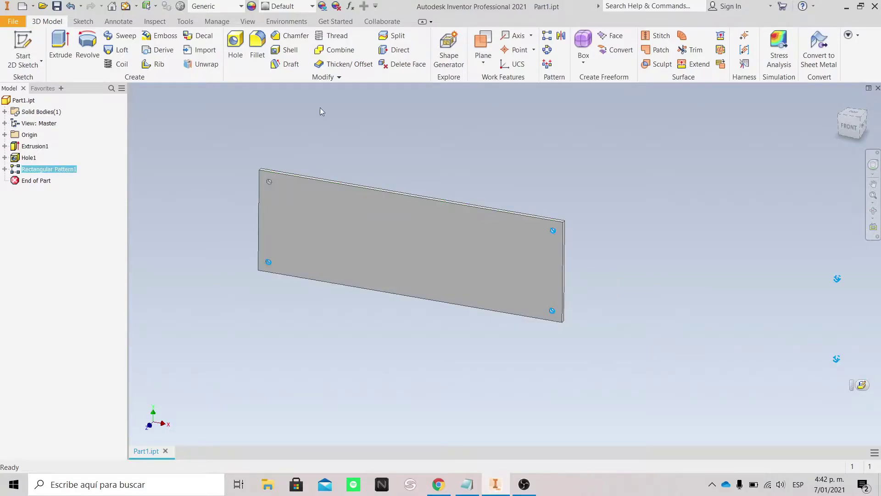
Set the NumAgujeros parameter to 4 ul, close the parameters table and update the part
{"action": "left_click", "coordinate": [350, 6]}
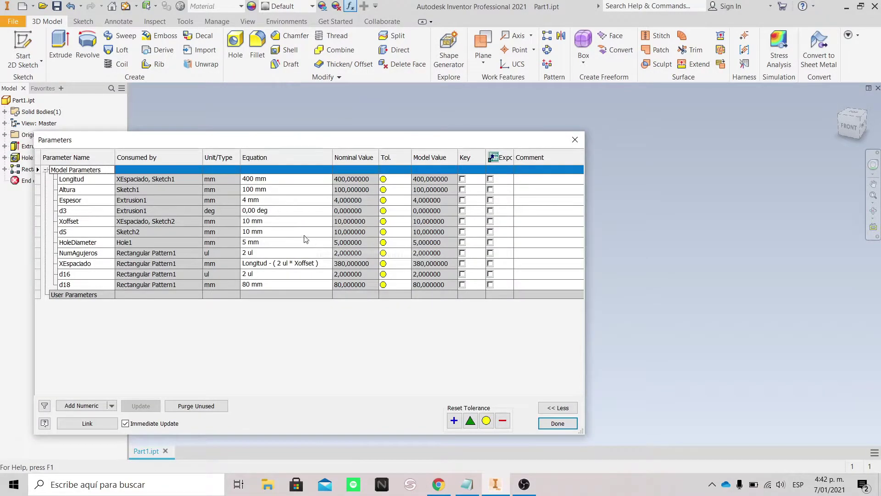
{"action": "left_click", "coordinate": [265, 253]}
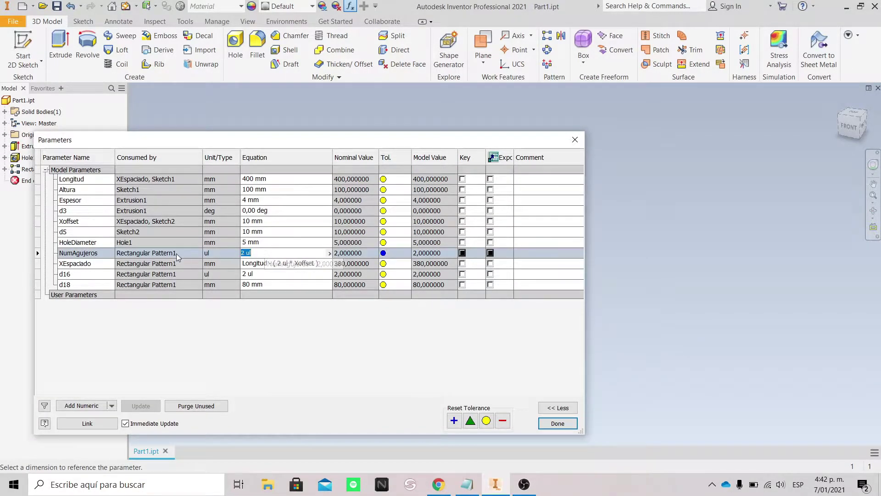
{"action": "left_click", "coordinate": [273, 254]}
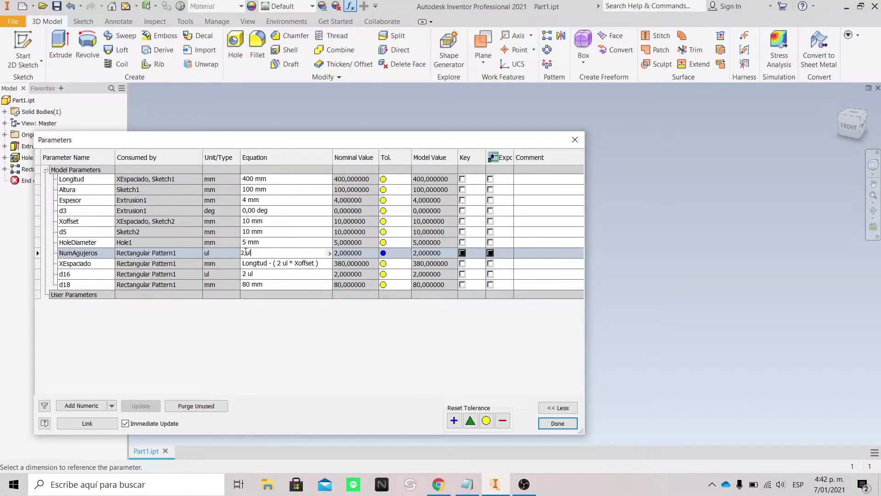
{"action": "key", "text": "BackSpace"}
{"action": "type", "text": "4"}
{"action": "left_click", "coordinate": [557, 422]}
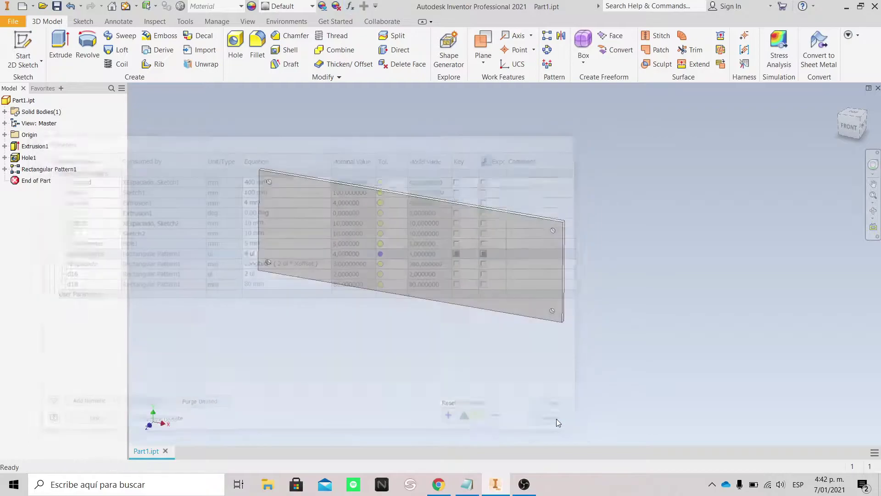
{"action": "left_click", "coordinate": [124, 7]}
{"action": "scroll", "coordinate": [543, 245], "scroll_direction": "up", "scroll_amount": 3}
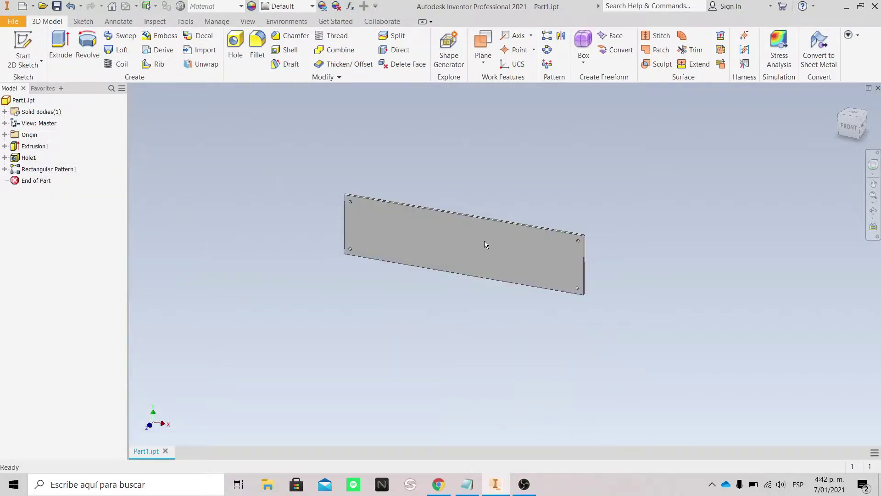
Examine where the rectangular pattern places its hole instances on and beyond the plate
{"action": "left_click", "coordinate": [53, 170]}
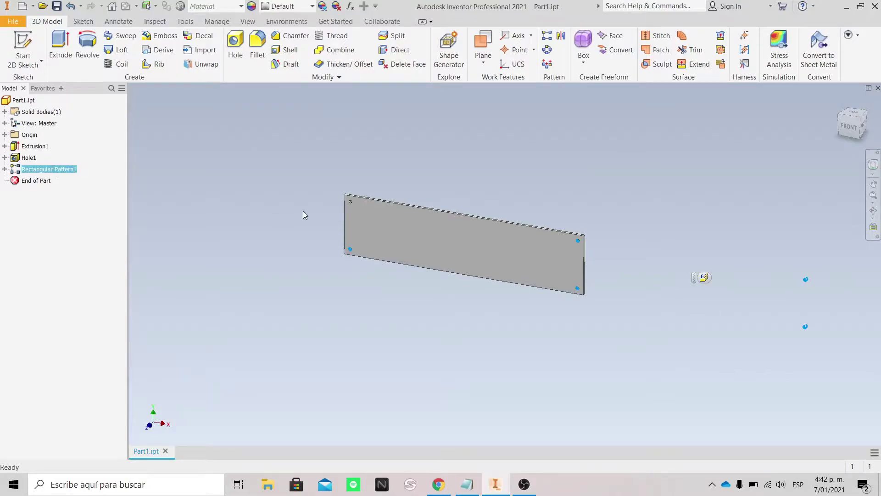
{"action": "scroll", "coordinate": [304, 209], "scroll_direction": "up", "scroll_amount": 5}
{"action": "scroll", "coordinate": [451, 224], "scroll_direction": "down", "scroll_amount": 3}
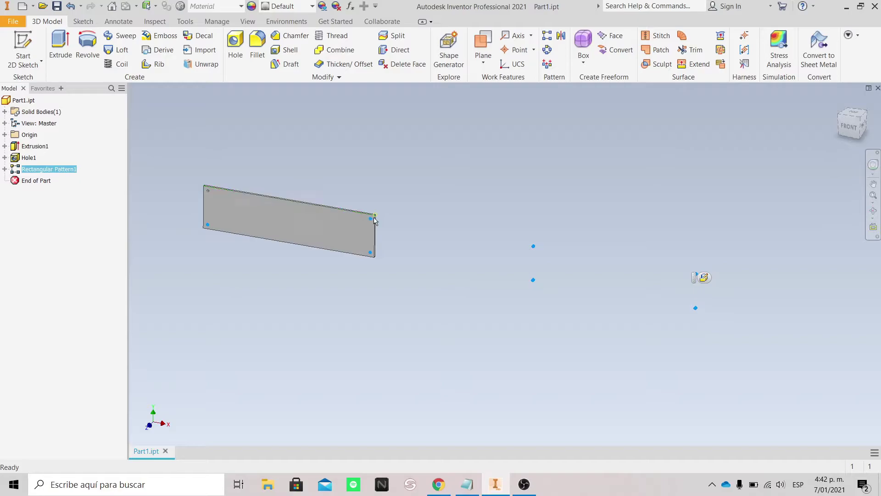
{"action": "scroll", "coordinate": [699, 302], "scroll_direction": "down", "scroll_amount": 3}
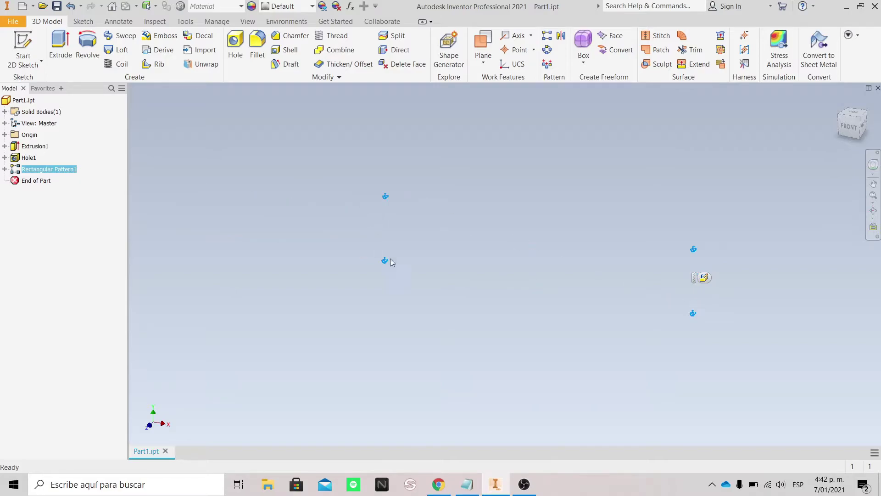
{"action": "scroll", "coordinate": [564, 265], "scroll_direction": "up", "scroll_amount": 5}
{"action": "scroll", "coordinate": [361, 215], "scroll_direction": "down", "scroll_amount": 3}
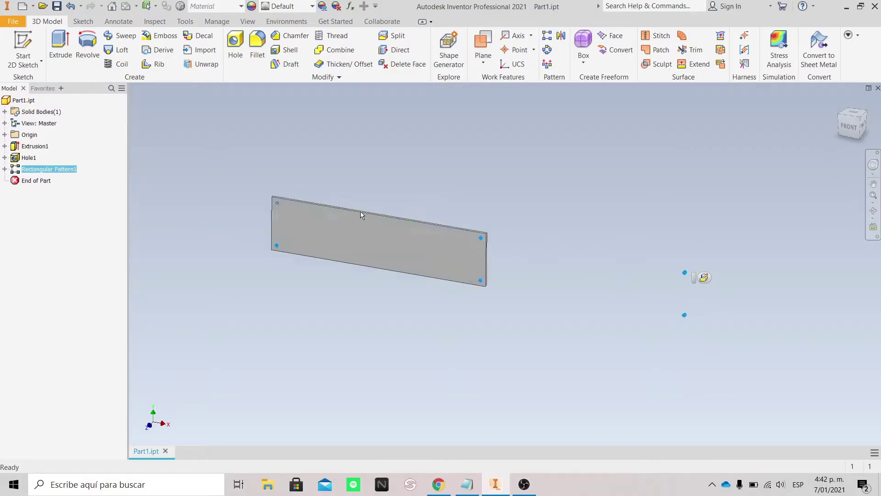
{"action": "scroll", "coordinate": [362, 215], "scroll_direction": "up", "scroll_amount": 2}
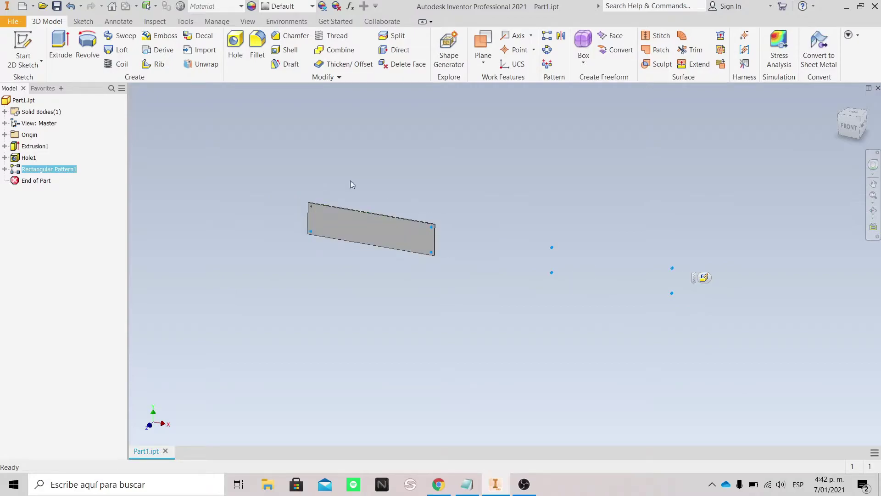
{"action": "scroll", "coordinate": [321, 211], "scroll_direction": "down", "scroll_amount": 5}
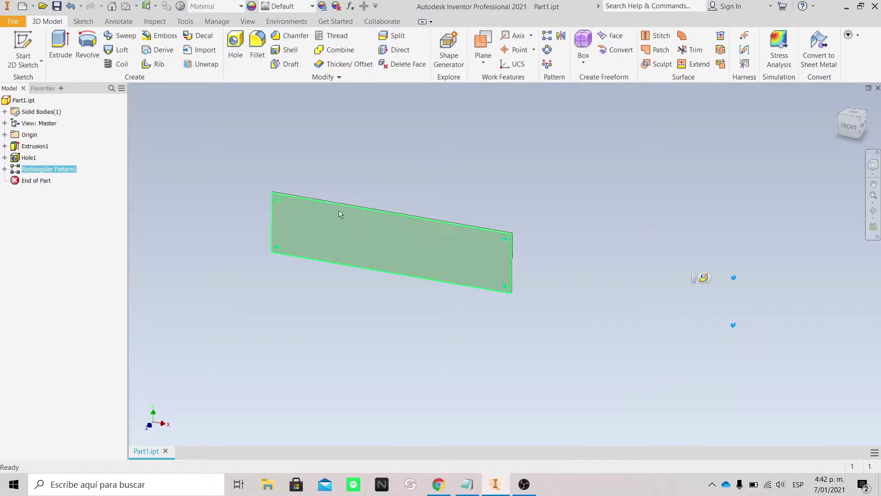
{"action": "scroll", "coordinate": [295, 206], "scroll_direction": "up", "scroll_amount": 2}
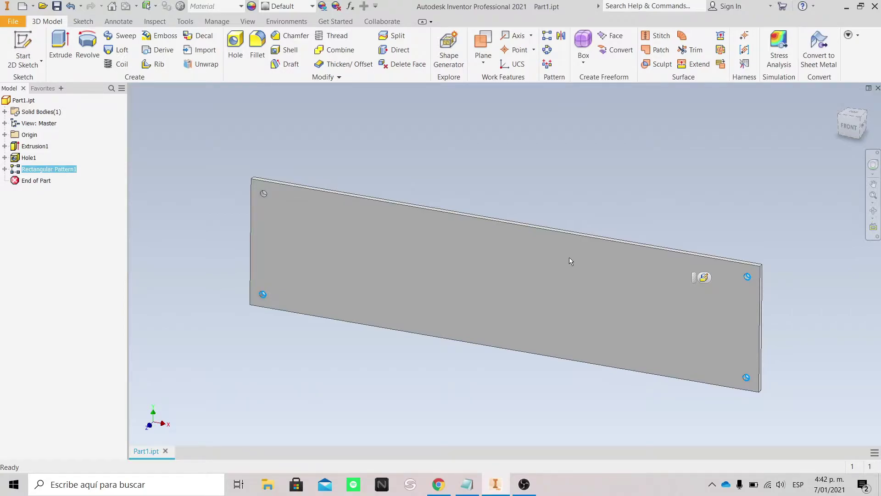
{"action": "scroll", "coordinate": [625, 253], "scroll_direction": "up", "scroll_amount": 3}
{"action": "scroll", "coordinate": [707, 287], "scroll_direction": "up", "scroll_amount": 2}
{"action": "scroll", "coordinate": [772, 306], "scroll_direction": "down", "scroll_amount": 3}
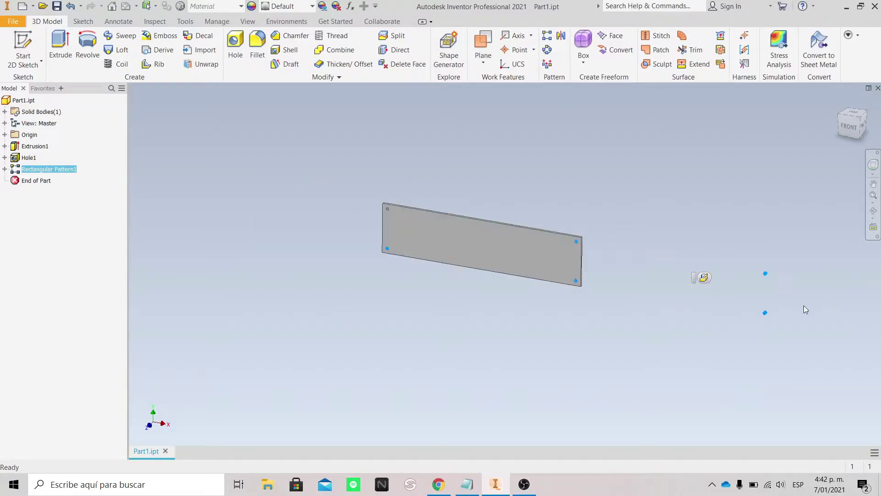
Review the model parameters and the available kinds of user parameter, then close the table
{"action": "left_click", "coordinate": [350, 6]}
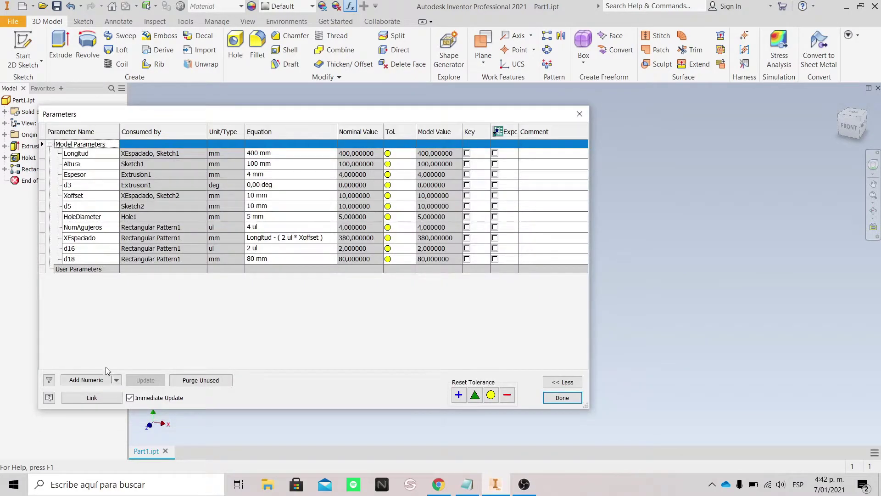
{"action": "left_click", "coordinate": [117, 381]}
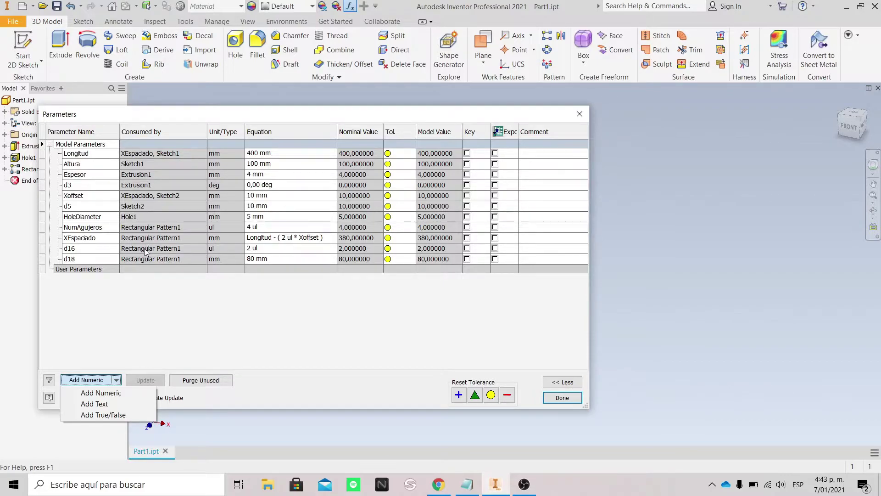
{"action": "left_click", "coordinate": [368, 325]}
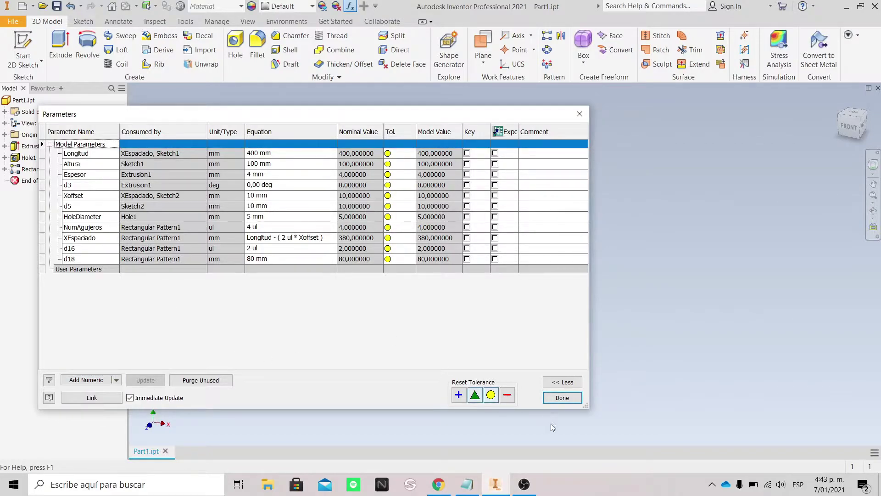
{"action": "left_click", "coordinate": [563, 397]}
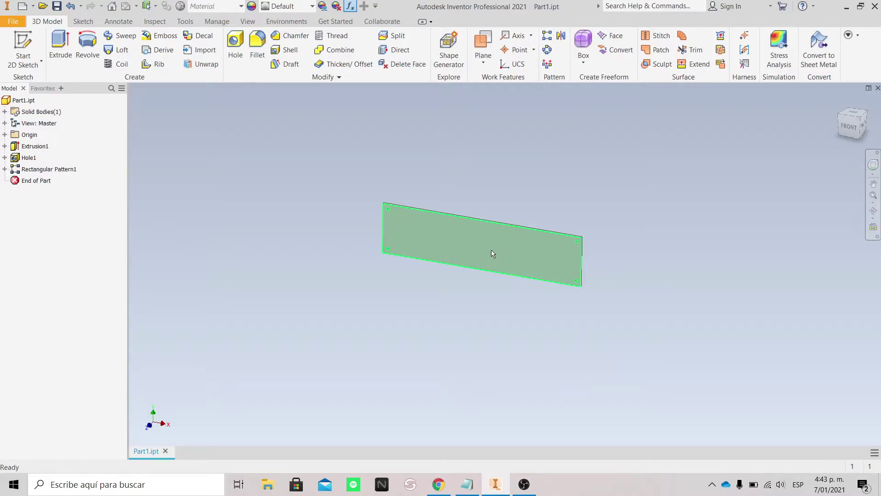
{"action": "mouse_move", "coordinate": [507, 268]}
{"action": "scroll", "coordinate": [463, 216], "scroll_direction": "up", "scroll_amount": 3}
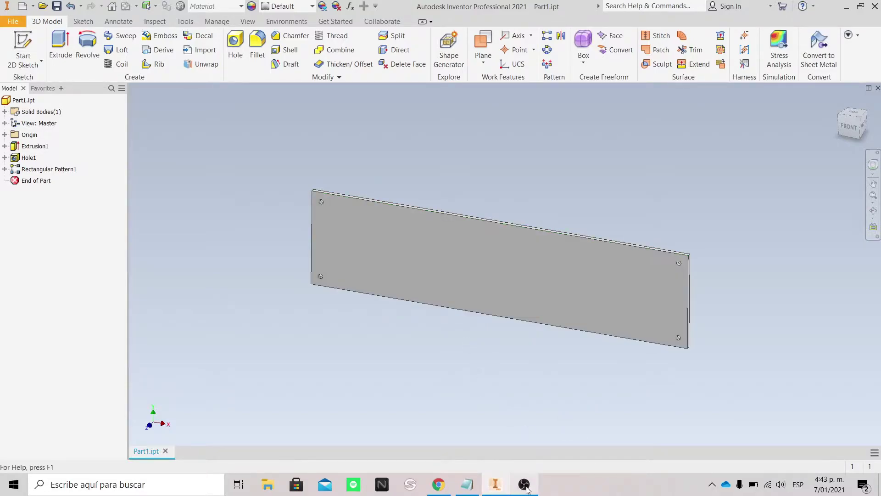
{"action": "mouse_move", "coordinate": [526, 488]}
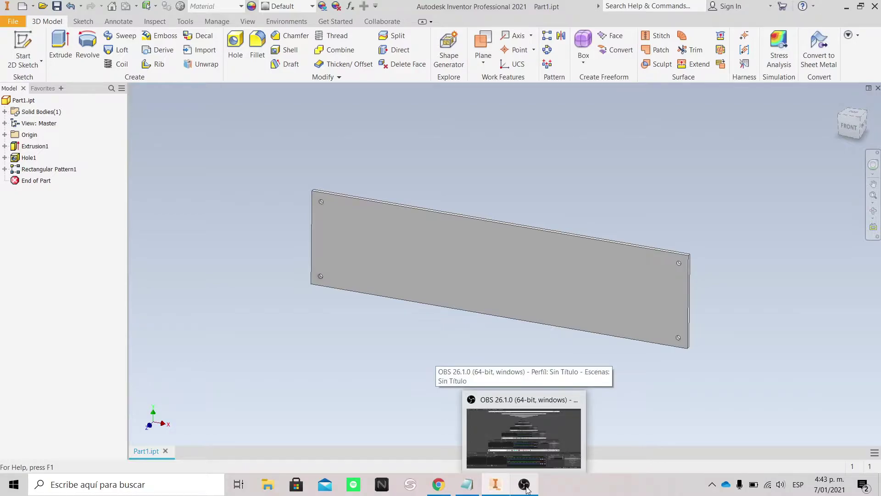
{"action": "left_click", "coordinate": [526, 488]}
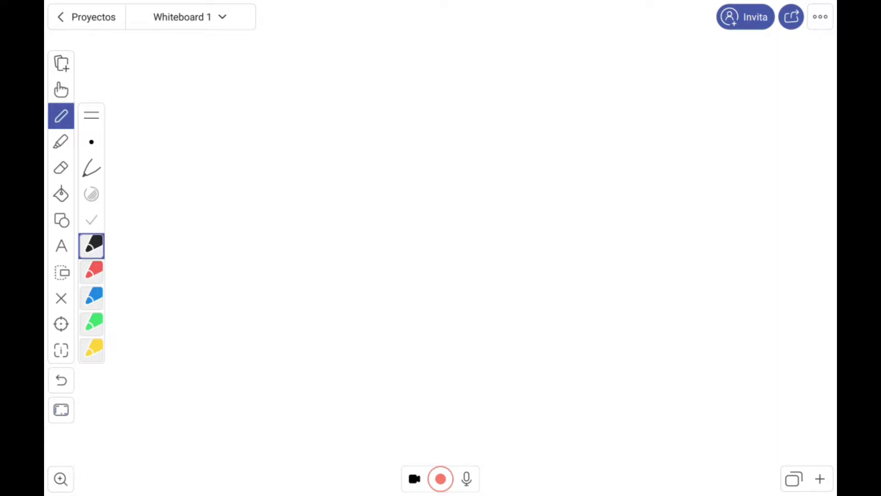
On the whiteboard, draw a black rectangle outlining the plate and close its open corner
{"action": "mouse_move", "coordinate": [176, 68]}
{"action": "left_mouse_down"}
{"action": "mouse_move", "coordinate": [183, 232]}
{"action": "mouse_move", "coordinate": [439, 219]}
{"action": "left_mouse_up"}
{"action": "left_click_drag", "start_coordinate": [438, 64], "coordinate": [446, 211]}
{"action": "left_click_drag", "start_coordinate": [183, 65], "coordinate": [438, 60]}
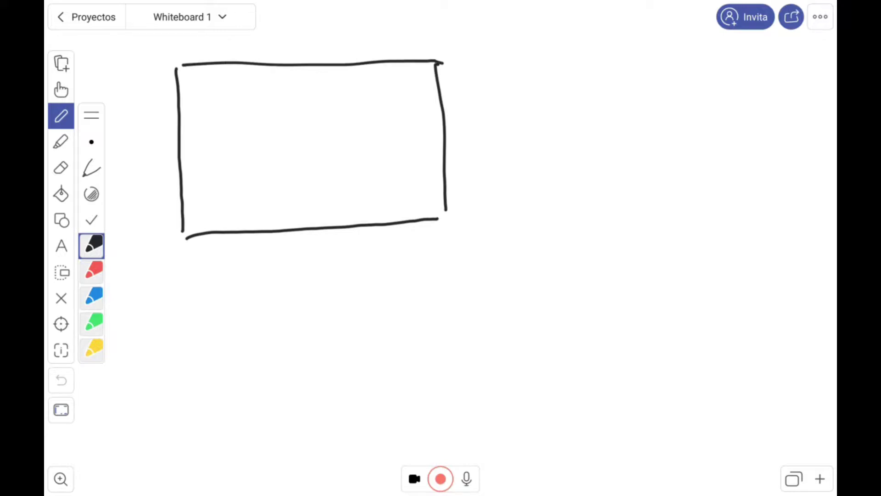
{"action": "left_click_drag", "start_coordinate": [448, 195], "coordinate": [436, 219]}
Add red dimension lines for the plate's length and height, labelled a and b
{"action": "left_click", "coordinate": [94, 271]}
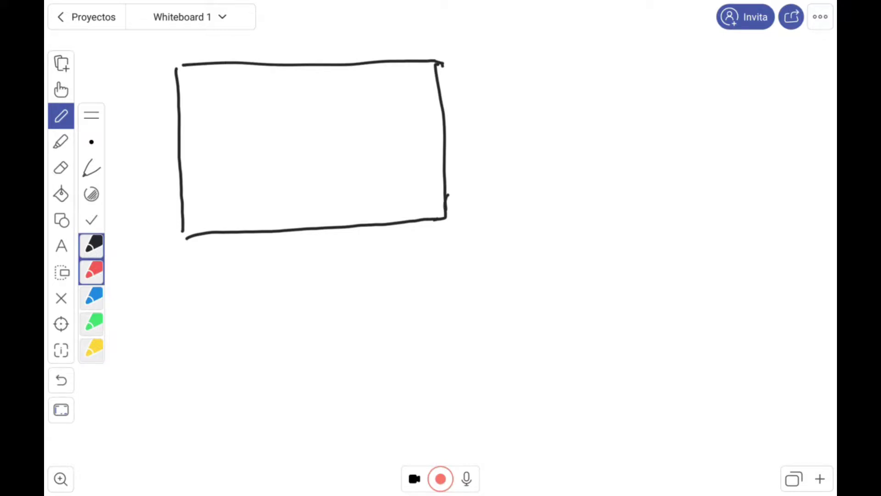
{"action": "mouse_move", "coordinate": [172, 36]}
{"action": "left_mouse_down"}
{"action": "mouse_move", "coordinate": [172, 53]}
{"action": "mouse_move", "coordinate": [202, 42]}
{"action": "mouse_move", "coordinate": [445, 30]}
{"action": "mouse_move", "coordinate": [449, 42]}
{"action": "mouse_move", "coordinate": [458, 18]}
{"action": "left_mouse_up"}
{"action": "left_click_drag", "start_coordinate": [183, 32], "coordinate": [160, 53]}
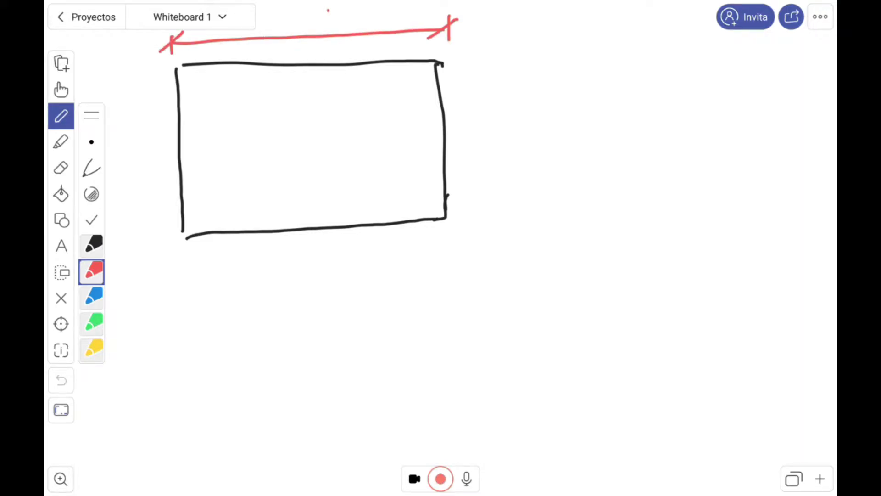
{"action": "mouse_move", "coordinate": [328, 10]}
{"action": "left_mouse_down"}
{"action": "mouse_move", "coordinate": [327, 21]}
{"action": "mouse_move", "coordinate": [340, 20]}
{"action": "left_mouse_up"}
{"action": "mouse_move", "coordinate": [465, 66]}
{"action": "left_mouse_down"}
{"action": "mouse_move", "coordinate": [498, 60]}
{"action": "mouse_move", "coordinate": [484, 130]}
{"action": "mouse_move", "coordinate": [490, 225]}
{"action": "mouse_move", "coordinate": [507, 222]}
{"action": "left_mouse_up"}
{"action": "left_click_drag", "start_coordinate": [486, 54], "coordinate": [472, 76]}
{"action": "left_click_drag", "start_coordinate": [489, 210], "coordinate": [478, 236]}
{"action": "left_click_drag", "start_coordinate": [508, 106], "coordinate": [507, 147]}
Mark the two end holes in blue and dimension each one's distance to the plate edge as x
{"action": "left_click", "coordinate": [92, 297]}
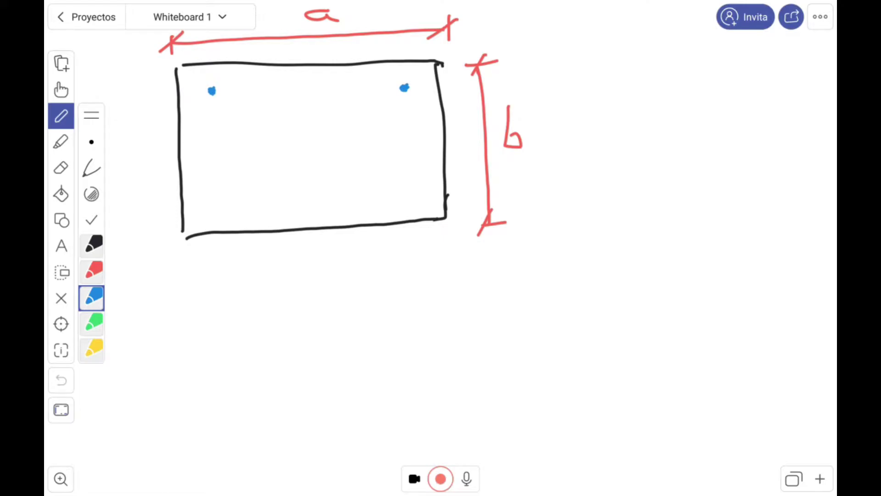
{"action": "mouse_move", "coordinate": [181, 115]}
{"action": "left_mouse_down"}
{"action": "mouse_move", "coordinate": [209, 113]}
{"action": "mouse_move", "coordinate": [211, 123]}
{"action": "mouse_move", "coordinate": [221, 108]}
{"action": "mouse_move", "coordinate": [171, 123]}
{"action": "mouse_move", "coordinate": [209, 145]}
{"action": "mouse_move", "coordinate": [196, 143]}
{"action": "left_mouse_up"}
{"action": "mouse_move", "coordinate": [394, 108]}
{"action": "left_mouse_down"}
{"action": "mouse_move", "coordinate": [394, 124]}
{"action": "mouse_move", "coordinate": [439, 112]}
{"action": "mouse_move", "coordinate": [397, 117]}
{"action": "mouse_move", "coordinate": [427, 143]}
{"action": "mouse_move", "coordinate": [413, 139]}
{"action": "left_mouse_up"}
Dimension the distance between the two end holes in red as c and circle the label in green
{"action": "left_click", "coordinate": [94, 271]}
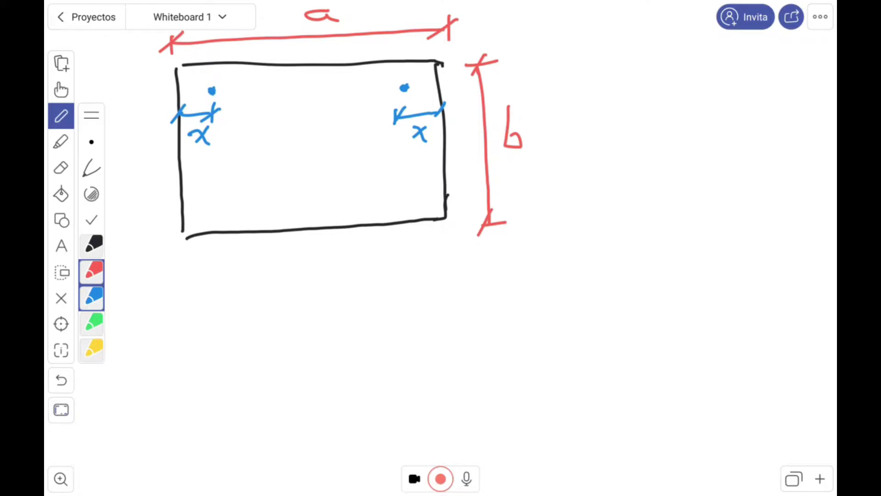
{"action": "mouse_move", "coordinate": [209, 160]}
{"action": "left_mouse_down"}
{"action": "mouse_move", "coordinate": [210, 191]}
{"action": "mouse_move", "coordinate": [402, 162]}
{"action": "mouse_move", "coordinate": [403, 180]}
{"action": "mouse_move", "coordinate": [402, 162]}
{"action": "left_mouse_up"}
{"action": "left_click_drag", "start_coordinate": [204, 186], "coordinate": [223, 166]}
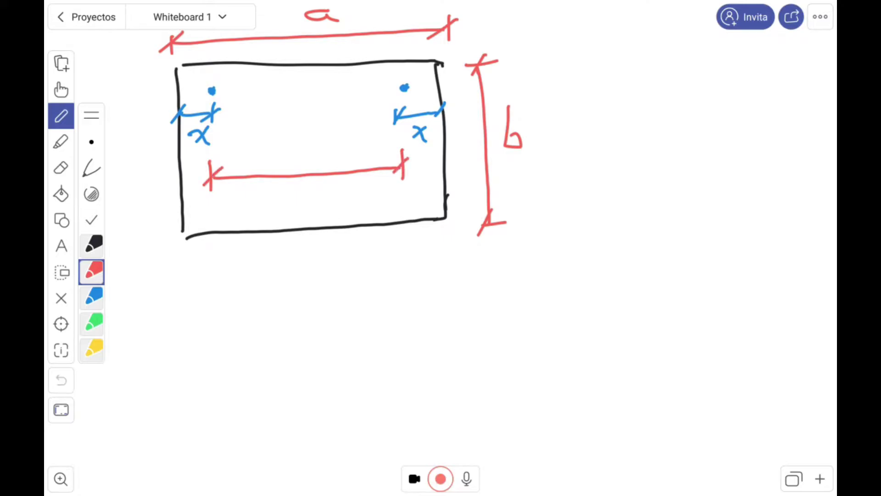
{"action": "left_click_drag", "start_coordinate": [307, 154], "coordinate": [309, 166]}
{"action": "left_click", "coordinate": [92, 323]}
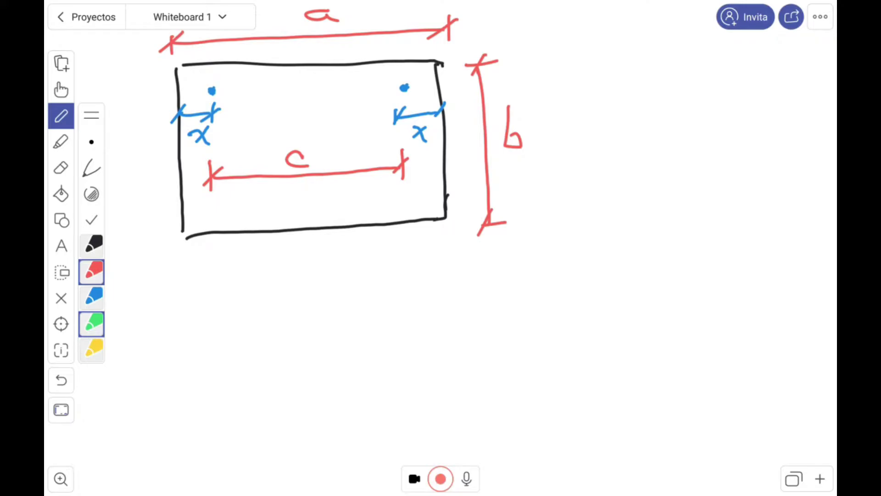
{"action": "mouse_move", "coordinate": [314, 137]}
{"action": "left_mouse_down"}
{"action": "mouse_move", "coordinate": [281, 143]}
{"action": "mouse_move", "coordinate": [314, 138]}
{"action": "left_mouse_up"}
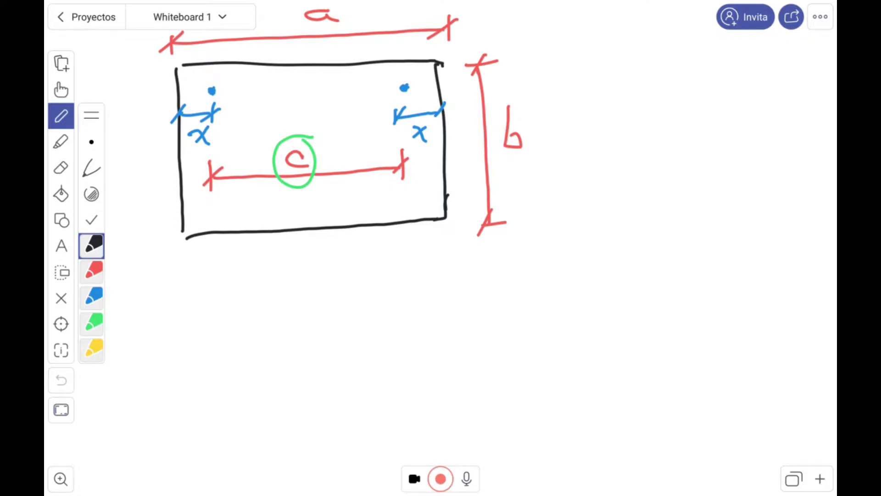
Write the formula C = a - 2(x) in black below the plate, circle both edge offsets, and box the formula
{"action": "mouse_move", "coordinate": [202, 289]}
{"action": "left_mouse_down"}
{"action": "mouse_move", "coordinate": [183, 323]}
{"action": "mouse_move", "coordinate": [200, 325]}
{"action": "mouse_move", "coordinate": [237, 302]}
{"action": "mouse_move", "coordinate": [235, 314]}
{"action": "left_mouse_up"}
{"action": "left_click", "coordinate": [303, 293]}
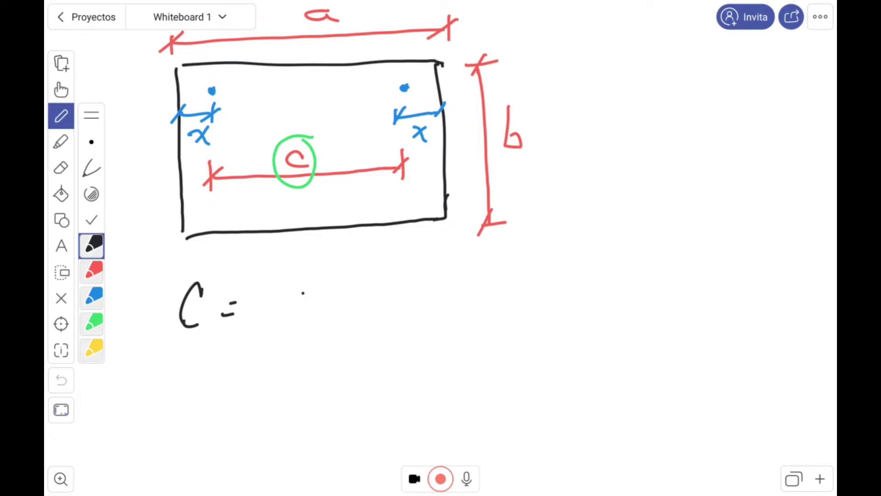
{"action": "mouse_move", "coordinate": [303, 293]}
{"action": "left_mouse_down"}
{"action": "mouse_move", "coordinate": [276, 302]}
{"action": "mouse_move", "coordinate": [312, 320]}
{"action": "mouse_move", "coordinate": [335, 304]}
{"action": "left_mouse_up"}
{"action": "left_click", "coordinate": [325, 308]}
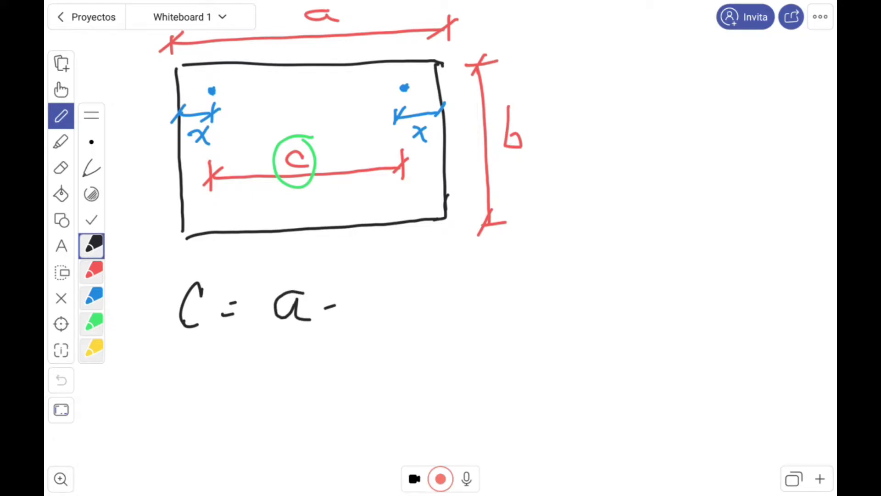
{"action": "left_click_drag", "start_coordinate": [214, 82], "coordinate": [215, 91]}
{"action": "mouse_move", "coordinate": [431, 82]}
{"action": "left_mouse_down"}
{"action": "mouse_move", "coordinate": [419, 101]}
{"action": "mouse_move", "coordinate": [437, 81]}
{"action": "left_mouse_up"}
{"action": "mouse_move", "coordinate": [356, 294]}
{"action": "left_mouse_down"}
{"action": "mouse_move", "coordinate": [356, 319]}
{"action": "mouse_move", "coordinate": [377, 316]}
{"action": "left_mouse_up"}
{"action": "mouse_move", "coordinate": [413, 276]}
{"action": "left_mouse_down"}
{"action": "mouse_move", "coordinate": [398, 324]}
{"action": "mouse_move", "coordinate": [432, 317]}
{"action": "mouse_move", "coordinate": [412, 323]}
{"action": "left_mouse_up"}
{"action": "left_click_drag", "start_coordinate": [448, 276], "coordinate": [452, 339]}
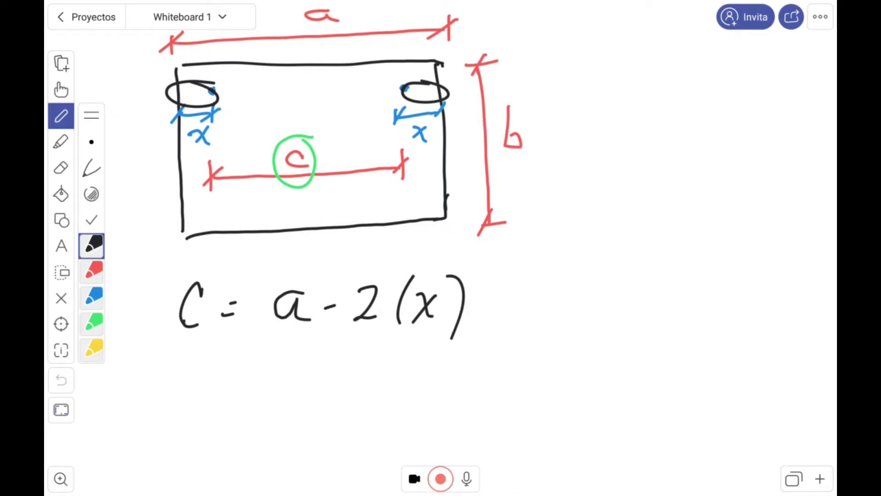
{"action": "mouse_move", "coordinate": [178, 341]}
{"action": "left_mouse_down"}
{"action": "mouse_move", "coordinate": [423, 347]}
{"action": "mouse_move", "coordinate": [468, 274]}
{"action": "mouse_move", "coordinate": [232, 256]}
{"action": "mouse_move", "coordinate": [171, 331]}
{"action": "mouse_move", "coordinate": [177, 340]}
{"action": "left_mouse_up"}
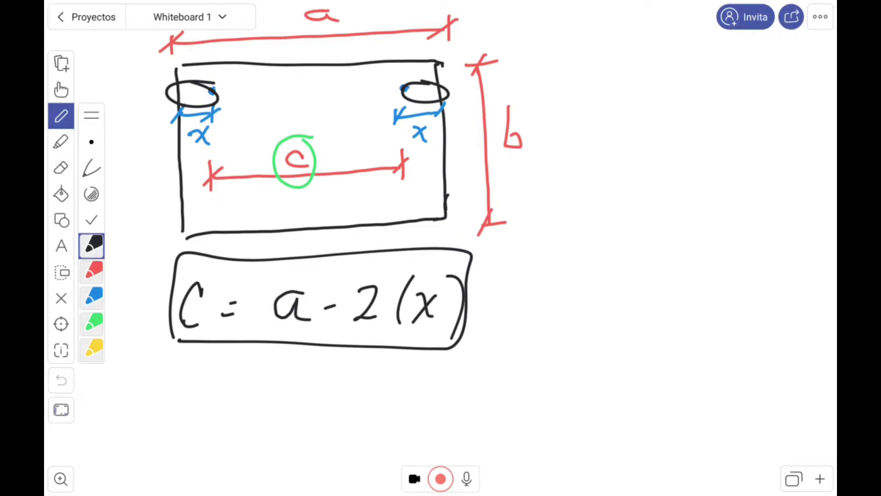
Annotate the boxed formula with the note "Espacio para agujeros" beside it
{"action": "left_click_drag", "start_coordinate": [510, 251], "coordinate": [488, 313]}
{"action": "mouse_move", "coordinate": [537, 258]}
{"action": "left_mouse_down"}
{"action": "mouse_move", "coordinate": [524, 273]}
{"action": "mouse_move", "coordinate": [550, 311]}
{"action": "mouse_move", "coordinate": [561, 288]}
{"action": "left_mouse_up"}
{"action": "left_click", "coordinate": [551, 278]}
{"action": "mouse_move", "coordinate": [583, 277]}
{"action": "left_mouse_down"}
{"action": "mouse_move", "coordinate": [575, 284]}
{"action": "mouse_move", "coordinate": [586, 290]}
{"action": "left_mouse_up"}
{"action": "mouse_move", "coordinate": [592, 285]}
{"action": "left_mouse_down"}
{"action": "mouse_move", "coordinate": [654, 269]}
{"action": "mouse_move", "coordinate": [629, 323]}
{"action": "left_mouse_up"}
{"action": "left_click", "coordinate": [593, 264]}
{"action": "left_click_drag", "start_coordinate": [647, 285], "coordinate": [658, 274]}
{"action": "mouse_move", "coordinate": [678, 274]}
{"action": "left_mouse_down"}
{"action": "mouse_move", "coordinate": [680, 282]}
{"action": "mouse_move", "coordinate": [693, 272]}
{"action": "left_mouse_up"}
{"action": "mouse_move", "coordinate": [715, 274]}
{"action": "left_mouse_down"}
{"action": "mouse_move", "coordinate": [706, 275]}
{"action": "mouse_move", "coordinate": [716, 283]}
{"action": "left_mouse_up"}
{"action": "mouse_move", "coordinate": [563, 312]}
{"action": "left_mouse_down"}
{"action": "mouse_move", "coordinate": [590, 315]}
{"action": "mouse_move", "coordinate": [565, 329]}
{"action": "mouse_move", "coordinate": [624, 322]}
{"action": "mouse_move", "coordinate": [602, 353]}
{"action": "left_mouse_up"}
{"action": "left_click_drag", "start_coordinate": [630, 322], "coordinate": [672, 323]}
{"action": "left_click_drag", "start_coordinate": [691, 313], "coordinate": [686, 327]}
{"action": "left_click", "coordinate": [716, 325]}
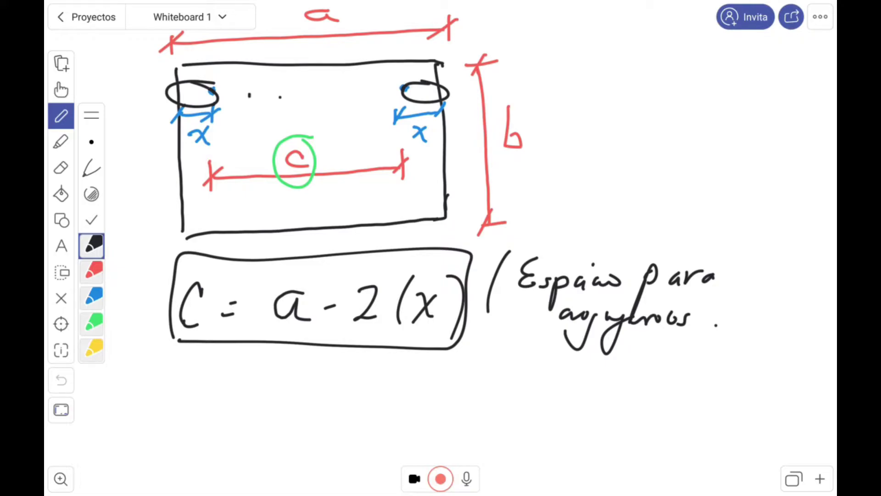
Add dots for intermediate holes between the end holes and label them as the number of agujeros
{"action": "left_click", "coordinate": [310, 96]}
{"action": "left_click", "coordinate": [341, 95]}
{"action": "left_click_drag", "start_coordinate": [282, 74], "coordinate": [280, 89]}
{"action": "left_click_drag", "start_coordinate": [291, 79], "coordinate": [290, 83]}
{"action": "mouse_move", "coordinate": [306, 79]}
{"action": "left_mouse_down"}
{"action": "mouse_move", "coordinate": [315, 74]}
{"action": "mouse_move", "coordinate": [319, 87]}
{"action": "mouse_move", "coordinate": [307, 103]}
{"action": "mouse_move", "coordinate": [336, 77]}
{"action": "mouse_move", "coordinate": [339, 98]}
{"action": "mouse_move", "coordinate": [374, 75]}
{"action": "left_mouse_up"}
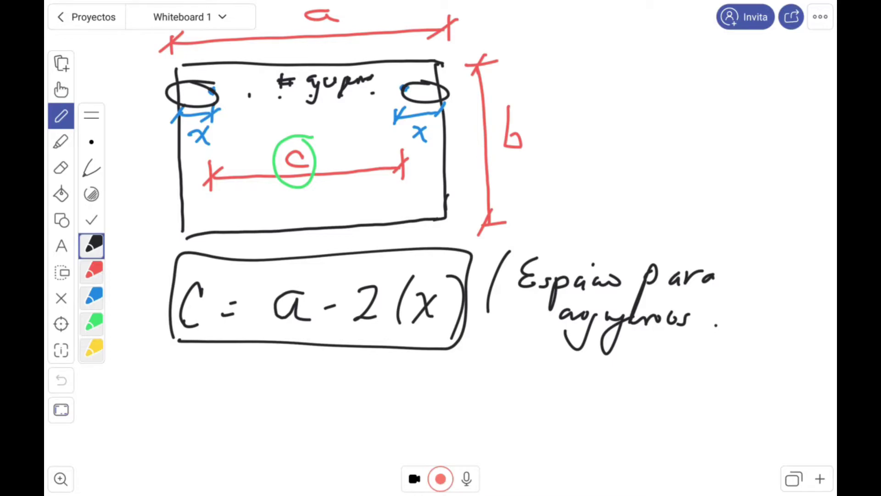
Dimension the gap between the first two holes in black and write a circled 2 beside the diagram
{"action": "mouse_move", "coordinate": [212, 106]}
{"action": "left_mouse_down"}
{"action": "mouse_move", "coordinate": [211, 128]}
{"action": "mouse_move", "coordinate": [253, 119]}
{"action": "mouse_move", "coordinate": [245, 133]}
{"action": "mouse_move", "coordinate": [261, 110]}
{"action": "mouse_move", "coordinate": [222, 118]}
{"action": "left_mouse_up"}
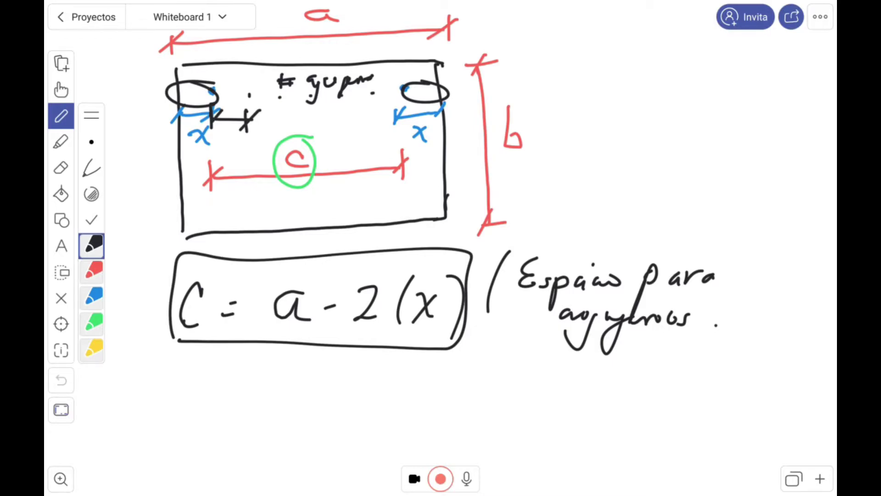
{"action": "mouse_move", "coordinate": [724, 73]}
{"action": "left_mouse_down"}
{"action": "mouse_move", "coordinate": [746, 96]}
{"action": "mouse_move", "coordinate": [711, 60]}
{"action": "left_mouse_up"}
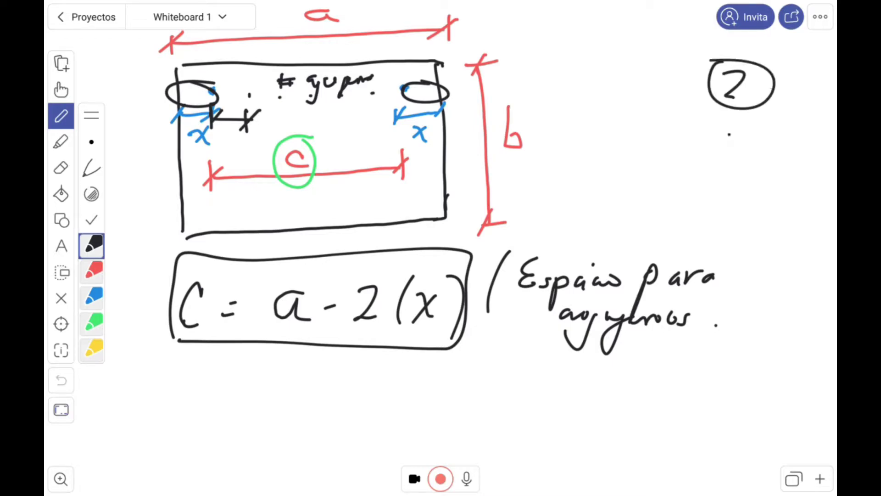
{"action": "left_click_drag", "start_coordinate": [729, 134], "coordinate": [729, 158]}
{"action": "left_click_drag", "start_coordinate": [727, 119], "coordinate": [721, 121]}
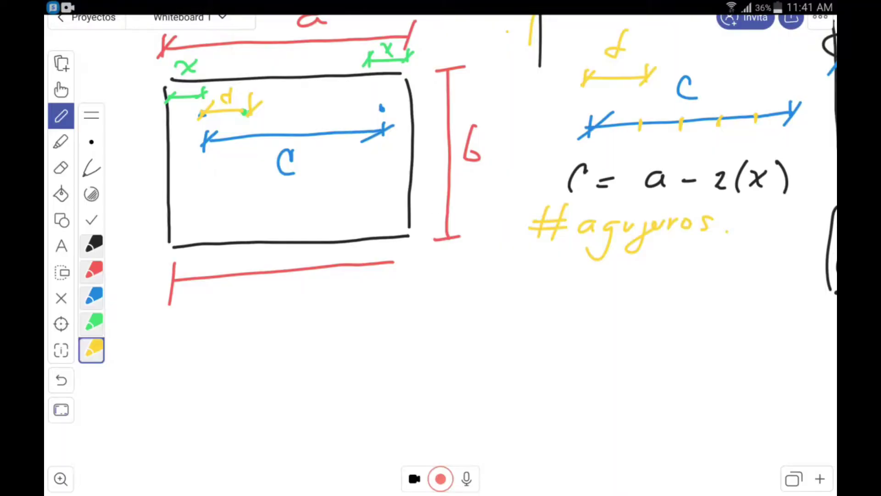
Box the formula C = a - 2(x) in green and circle the a and both x labels on the plate
{"action": "left_click", "coordinate": [91, 324]}
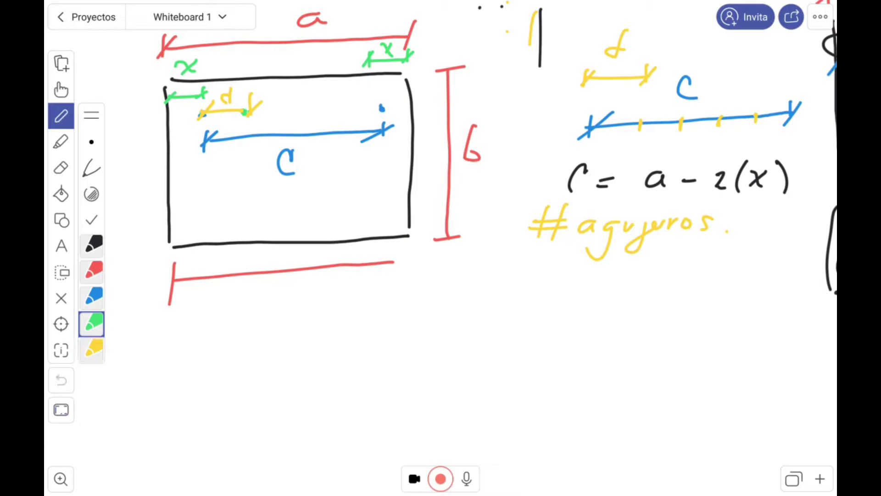
{"action": "mouse_move", "coordinate": [565, 159]}
{"action": "left_mouse_down"}
{"action": "mouse_move", "coordinate": [592, 199]}
{"action": "mouse_move", "coordinate": [703, 201]}
{"action": "mouse_move", "coordinate": [785, 195]}
{"action": "mouse_move", "coordinate": [802, 160]}
{"action": "mouse_move", "coordinate": [579, 158]}
{"action": "left_mouse_up"}
{"action": "left_click_drag", "start_coordinate": [812, 197], "coordinate": [815, 187]}
{"action": "left_click_drag", "start_coordinate": [826, 187], "coordinate": [833, 182]}
{"action": "left_click_drag", "start_coordinate": [321, 13], "coordinate": [327, 14]}
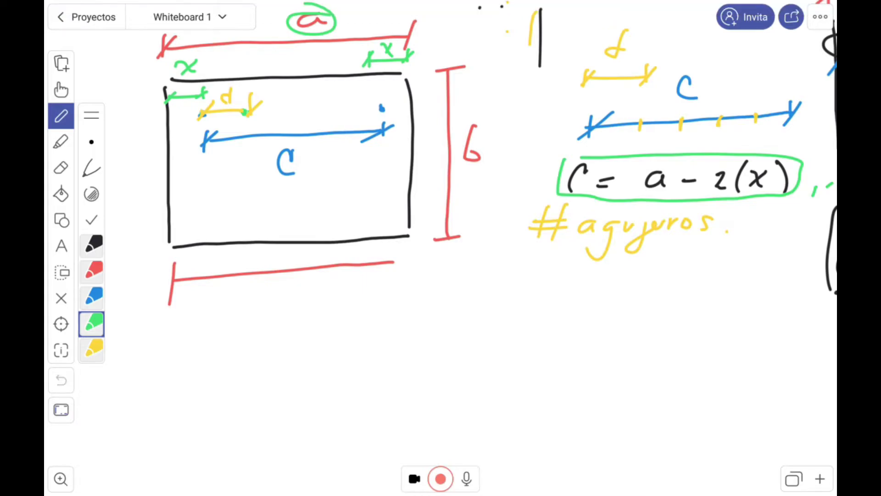
{"action": "left_click_drag", "start_coordinate": [200, 52], "coordinate": [209, 58]}
{"action": "left_click_drag", "start_coordinate": [404, 36], "coordinate": [416, 41]}
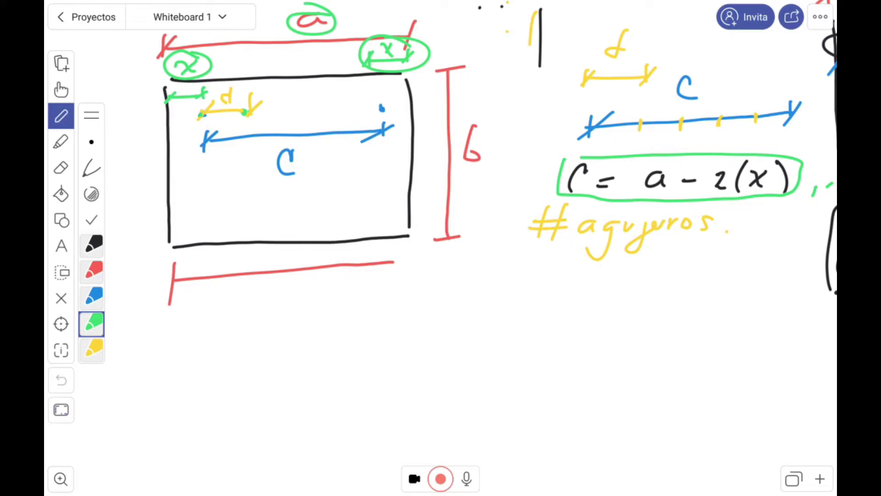
Highlight in green the last hole, the C label on the divided line and the "# agujeros" note
{"action": "left_click_drag", "start_coordinate": [381, 106], "coordinate": [382, 110]}
{"action": "mouse_move", "coordinate": [687, 65]}
{"action": "left_mouse_down"}
{"action": "mouse_move", "coordinate": [689, 106]}
{"action": "mouse_move", "coordinate": [705, 74]}
{"action": "mouse_move", "coordinate": [687, 65]}
{"action": "left_mouse_up"}
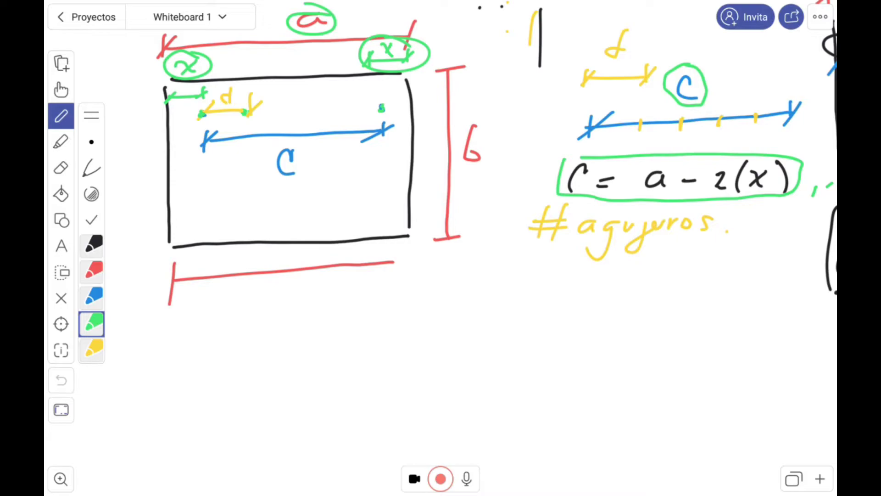
{"action": "left_click_drag", "start_coordinate": [535, 261], "coordinate": [741, 246]}
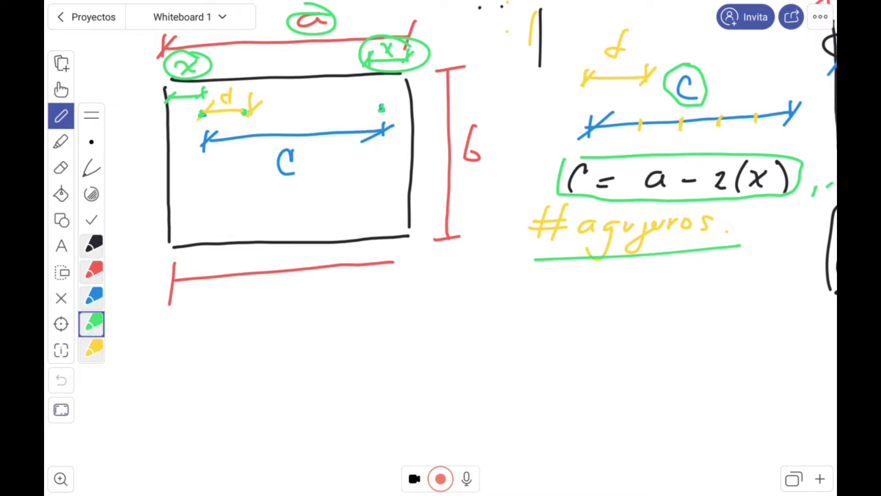
Mark the ends of the d spacing in green, circle its label, and note a 3 above the divided line
{"action": "left_click_drag", "start_coordinate": [652, 61], "coordinate": [645, 94]}
{"action": "left_click_drag", "start_coordinate": [592, 68], "coordinate": [574, 92]}
{"action": "mouse_move", "coordinate": [764, 45]}
{"action": "left_mouse_down"}
{"action": "mouse_move", "coordinate": [773, 51]}
{"action": "mouse_move", "coordinate": [764, 61]}
{"action": "left_mouse_up"}
{"action": "mouse_move", "coordinate": [617, 23]}
{"action": "left_mouse_down"}
{"action": "mouse_move", "coordinate": [610, 59]}
{"action": "mouse_move", "coordinate": [626, 24]}
{"action": "left_mouse_up"}
{"action": "left_click_drag", "start_coordinate": [770, 67], "coordinate": [775, 73]}
Write the start of the spacing formula, d = (a - 2(x), in blue and underline the plate's C label
{"action": "left_click", "coordinate": [93, 297]}
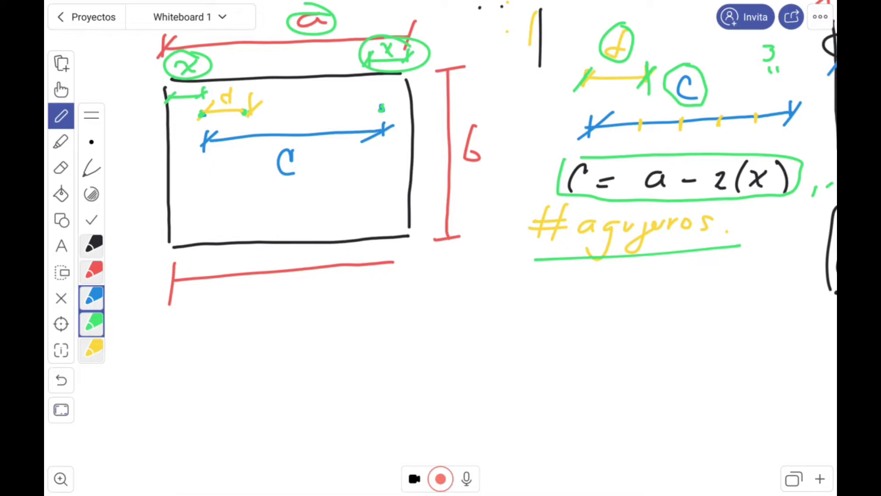
{"action": "left_click_drag", "start_coordinate": [258, 363], "coordinate": [239, 379]}
{"action": "mouse_move", "coordinate": [260, 338]}
{"action": "left_mouse_down"}
{"action": "mouse_move", "coordinate": [256, 382]}
{"action": "mouse_move", "coordinate": [289, 369]}
{"action": "left_mouse_up"}
{"action": "left_click_drag", "start_coordinate": [274, 379], "coordinate": [289, 379]}
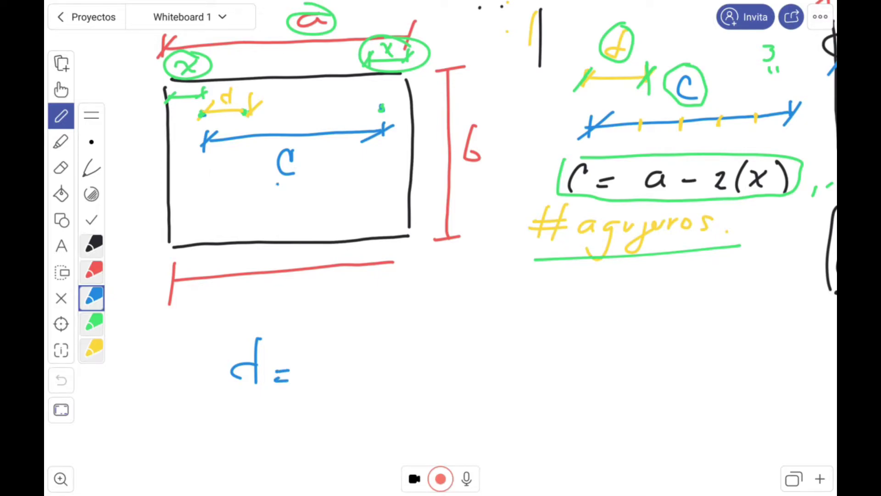
{"action": "left_click_drag", "start_coordinate": [274, 185], "coordinate": [299, 186]}
{"action": "mouse_move", "coordinate": [329, 331]}
{"action": "left_mouse_down"}
{"action": "mouse_move", "coordinate": [317, 360]}
{"action": "mouse_move", "coordinate": [321, 403]}
{"action": "left_mouse_up"}
{"action": "mouse_move", "coordinate": [370, 357]}
{"action": "left_mouse_down"}
{"action": "mouse_move", "coordinate": [366, 376]}
{"action": "mouse_move", "coordinate": [375, 379]}
{"action": "mouse_move", "coordinate": [402, 367]}
{"action": "mouse_move", "coordinate": [450, 383]}
{"action": "mouse_move", "coordinate": [481, 378]}
{"action": "mouse_move", "coordinate": [463, 380]}
{"action": "left_mouse_up"}
{"action": "left_click_drag", "start_coordinate": [488, 337], "coordinate": [499, 385]}
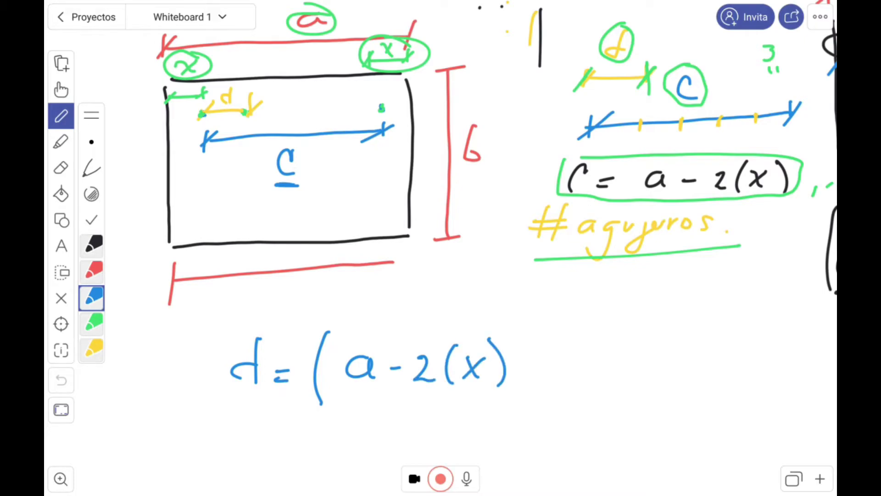
Complete the spacing formula as a fraction by adding the bar and the denominator (#aguj - 1)
{"action": "mouse_move", "coordinate": [343, 397]}
{"action": "left_mouse_down"}
{"action": "mouse_move", "coordinate": [363, 405]}
{"action": "mouse_move", "coordinate": [534, 391]}
{"action": "left_mouse_up"}
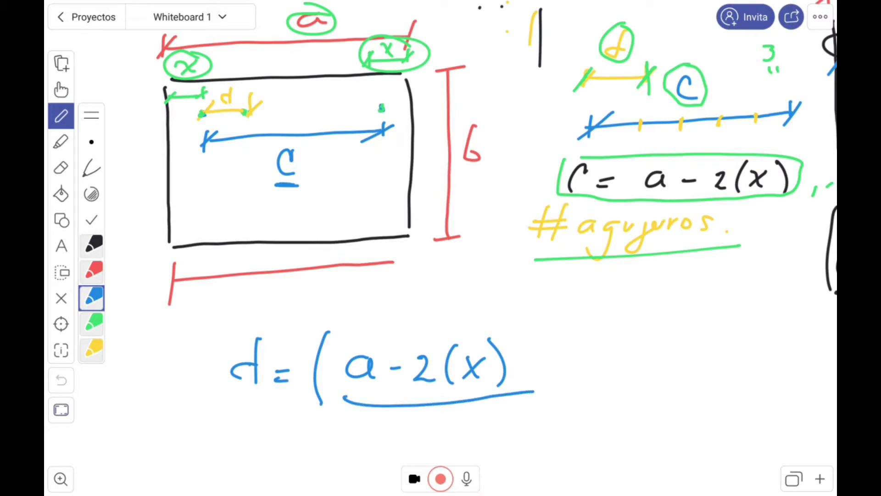
{"action": "mouse_move", "coordinate": [250, 365]}
{"action": "left_mouse_down"}
{"action": "mouse_move", "coordinate": [237, 366]}
{"action": "mouse_move", "coordinate": [255, 382]}
{"action": "left_mouse_up"}
{"action": "mouse_move", "coordinate": [346, 410]}
{"action": "left_mouse_down"}
{"action": "mouse_move", "coordinate": [343, 442]}
{"action": "mouse_move", "coordinate": [352, 440]}
{"action": "mouse_move", "coordinate": [354, 424]}
{"action": "mouse_move", "coordinate": [375, 440]}
{"action": "left_mouse_up"}
{"action": "left_click", "coordinate": [373, 425]}
{"action": "left_click_drag", "start_coordinate": [392, 426], "coordinate": [386, 440]}
{"action": "mouse_move", "coordinate": [390, 426]}
{"action": "left_mouse_down"}
{"action": "mouse_move", "coordinate": [377, 454]}
{"action": "mouse_move", "coordinate": [396, 432]}
{"action": "mouse_move", "coordinate": [401, 458]}
{"action": "left_mouse_up"}
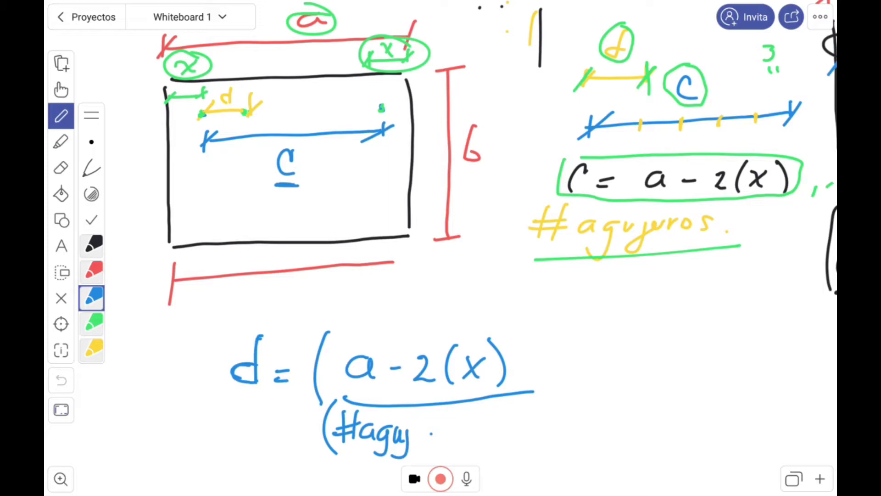
{"action": "mouse_move", "coordinate": [429, 434]}
{"action": "left_mouse_down"}
{"action": "mouse_move", "coordinate": [473, 418]}
{"action": "mouse_move", "coordinate": [471, 444]}
{"action": "left_mouse_up"}
{"action": "left_click_drag", "start_coordinate": [463, 445], "coordinate": [475, 443]}
{"action": "left_click_drag", "start_coordinate": [496, 409], "coordinate": [500, 447]}
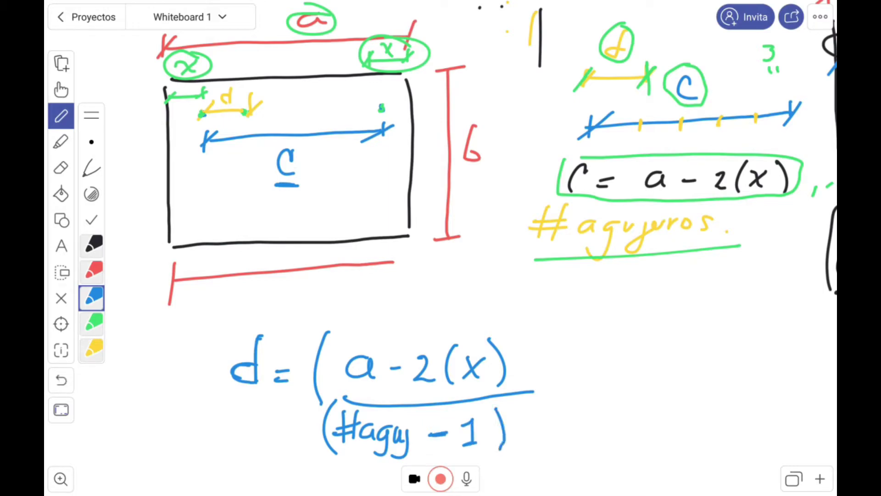
Circle the first hole in blue and retrace the d of the spacing formula for emphasis
{"action": "mouse_move", "coordinate": [207, 98]}
{"action": "left_mouse_down"}
{"action": "mouse_move", "coordinate": [187, 120]}
{"action": "mouse_move", "coordinate": [214, 115]}
{"action": "mouse_move", "coordinate": [209, 100]}
{"action": "left_mouse_up"}
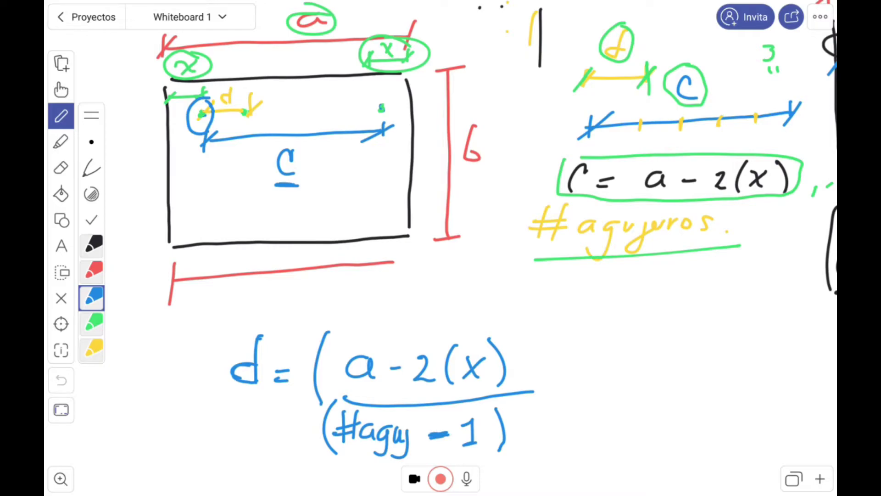
{"action": "left_click_drag", "start_coordinate": [244, 366], "coordinate": [256, 384]}
{"action": "left_click_drag", "start_coordinate": [258, 341], "coordinate": [258, 384]}
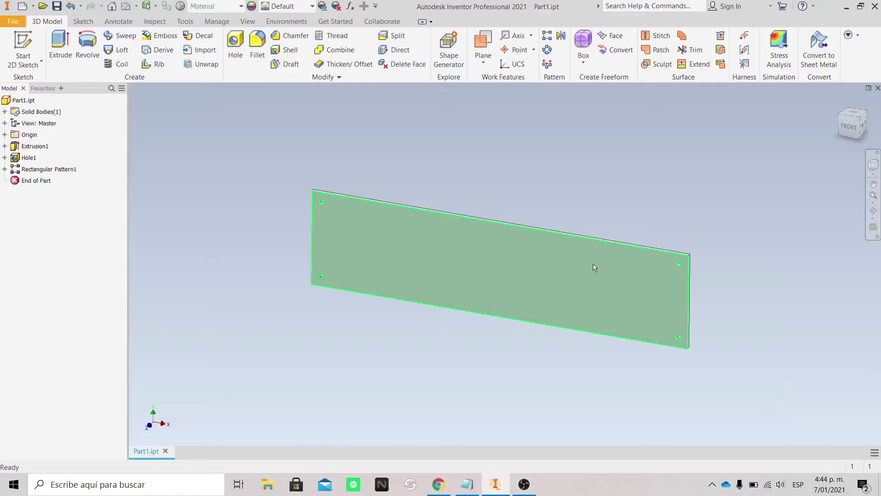
Back in Inventor, open the part's parameters table and arrange it so the plate stays visible beside it
{"action": "scroll", "coordinate": [571, 261], "scroll_direction": "down", "scroll_amount": 3}
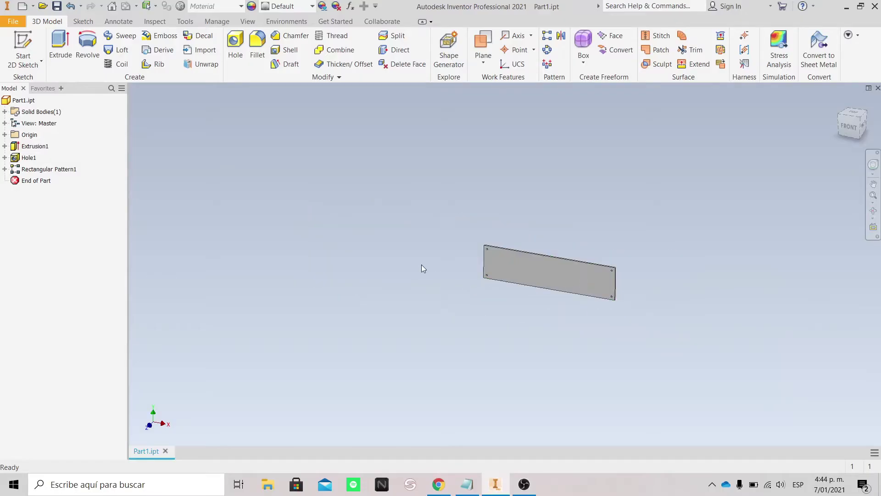
{"action": "scroll", "coordinate": [360, 224], "scroll_direction": "up", "scroll_amount": 3}
{"action": "scroll", "coordinate": [438, 280], "scroll_direction": "down", "scroll_amount": 3}
{"action": "scroll", "coordinate": [532, 350], "scroll_direction": "up", "scroll_amount": 3}
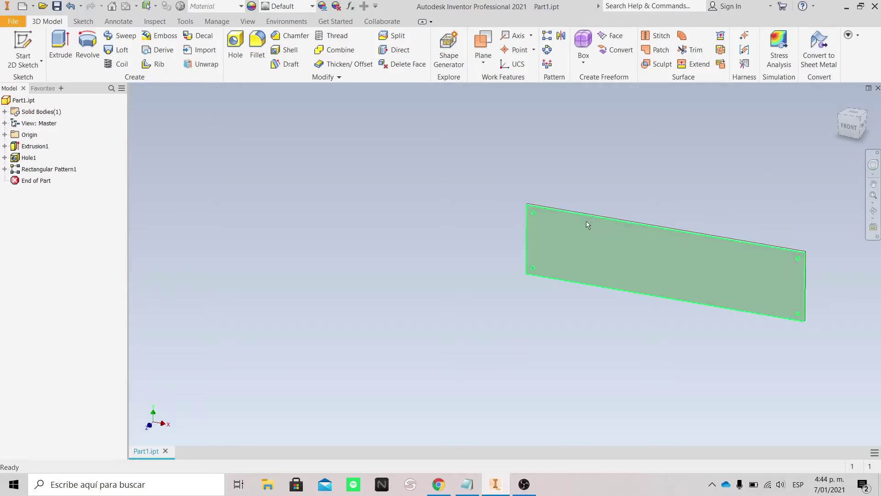
{"action": "left_click", "coordinate": [350, 6]}
{"action": "left_click_drag", "start_coordinate": [450, 115], "coordinate": [356, 137]}
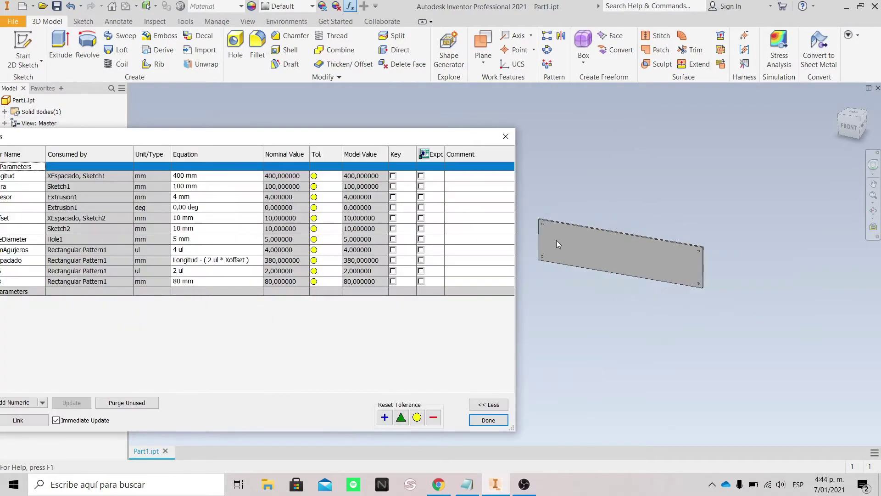
{"action": "scroll", "coordinate": [556, 241], "scroll_direction": "up", "scroll_amount": 3}
{"action": "middle_click_drag", "start_coordinate": [593, 241], "coordinate": [741, 257]}
{"action": "left_click_drag", "start_coordinate": [243, 140], "coordinate": [350, 125]}
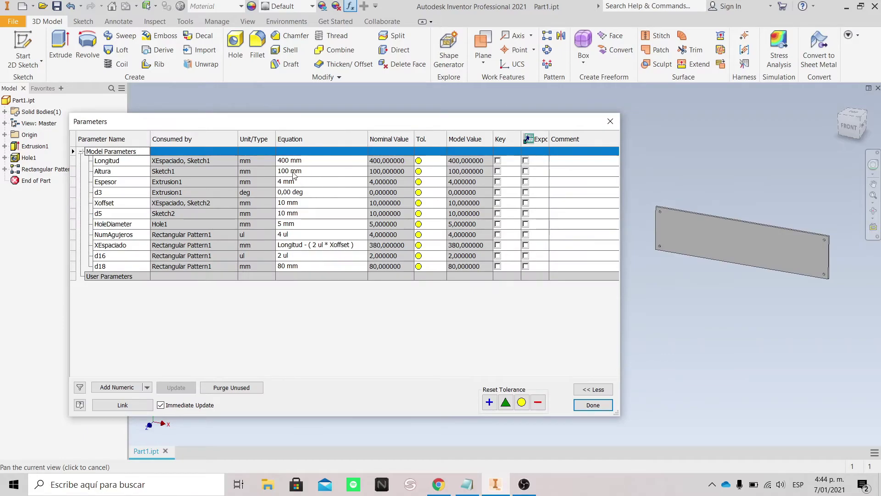
Review the equations of the Longitud, Altura, Xoffset, d5 and HoleDiameter parameters against the plate
{"action": "left_click", "coordinate": [301, 161]}
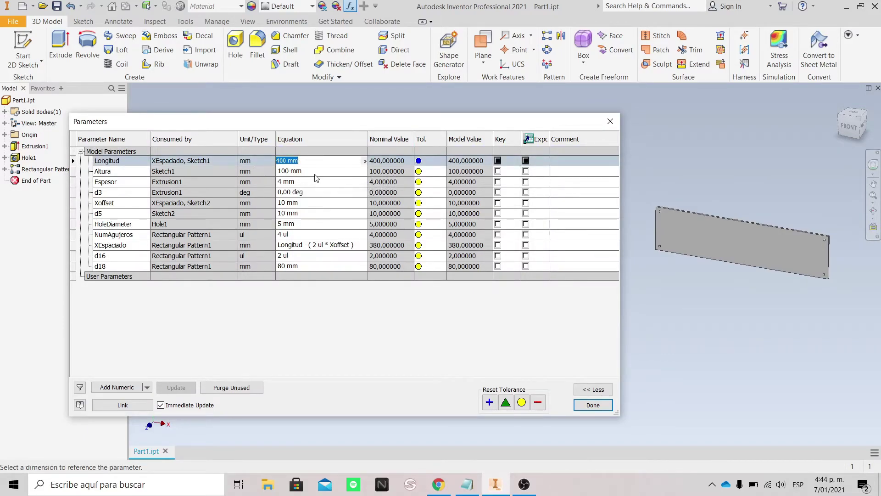
{"action": "left_click", "coordinate": [315, 175]}
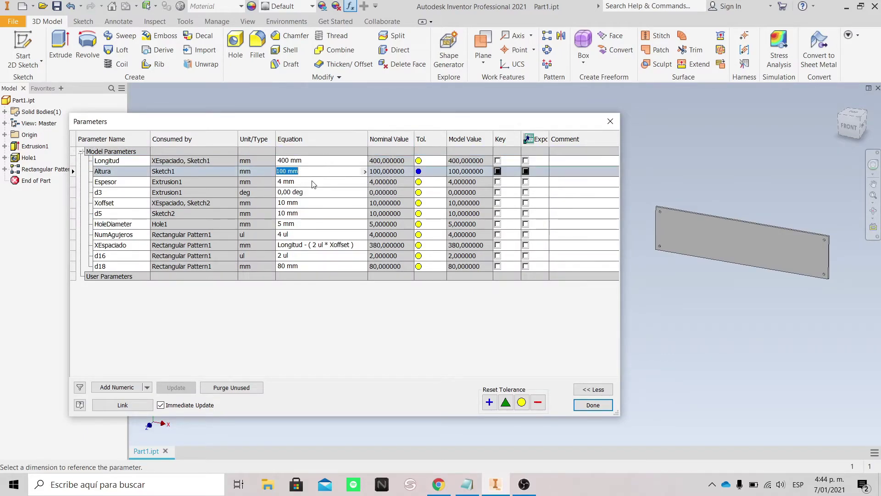
{"action": "left_click", "coordinate": [310, 206]}
{"action": "scroll", "coordinate": [664, 207], "scroll_direction": "up", "scroll_amount": 5}
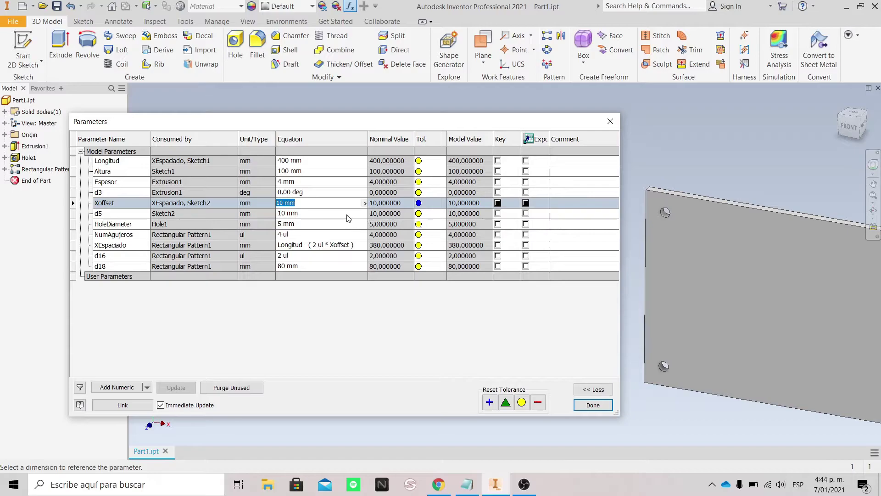
{"action": "left_click", "coordinate": [312, 213]}
{"action": "left_click", "coordinate": [312, 224]}
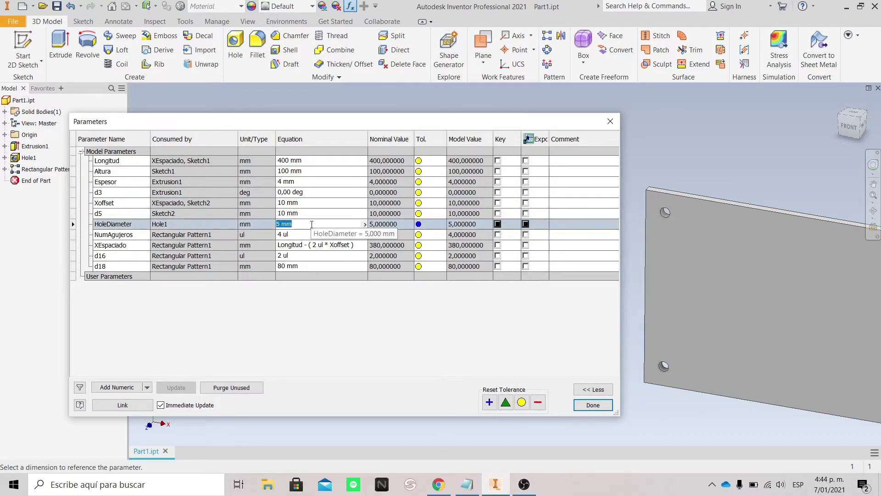
Set the NumAgujeros parameter to 2 and check the resulting holes at the plate's ends
{"action": "left_click", "coordinate": [307, 235]}
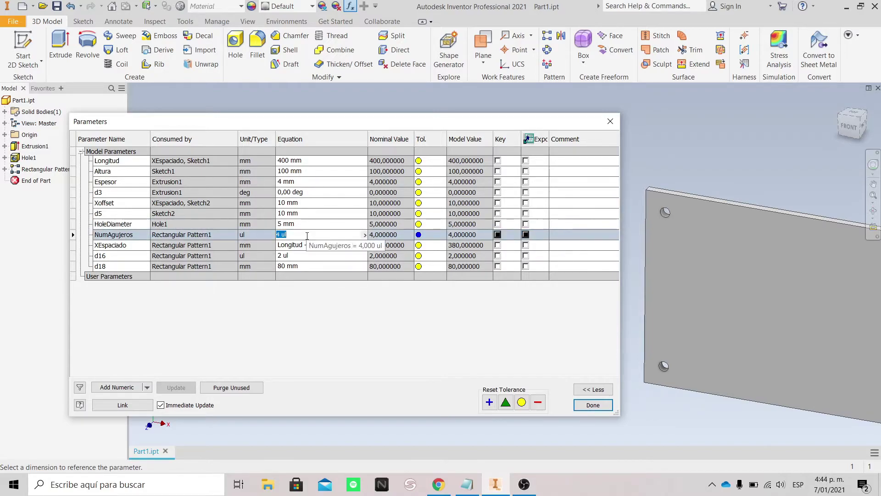
{"action": "key", "text": "BackSpace"}
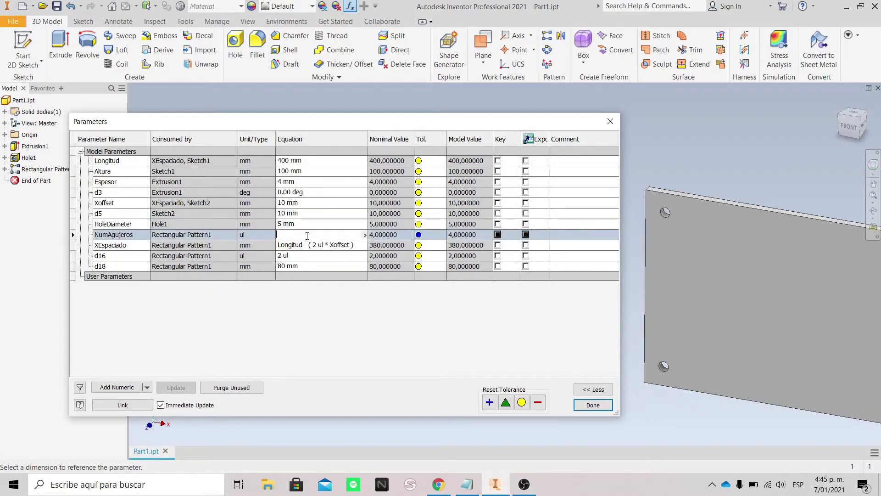
{"action": "type", "text": "2"}
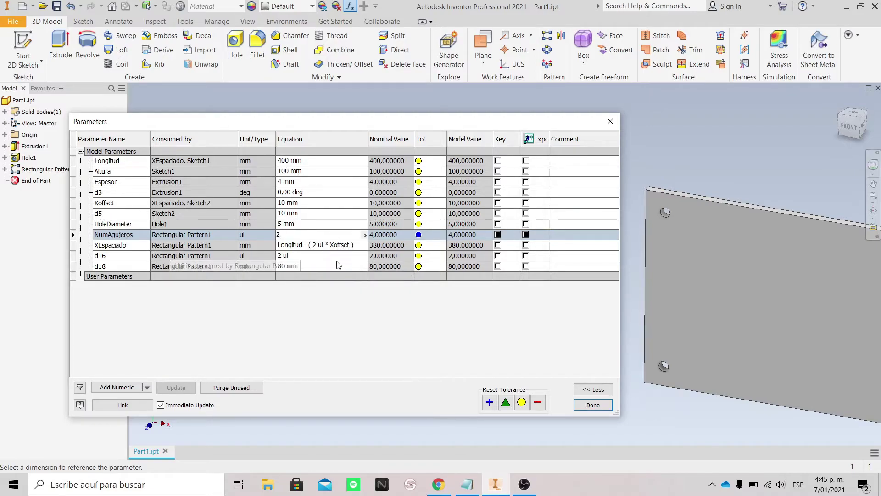
{"action": "left_click", "coordinate": [340, 247]}
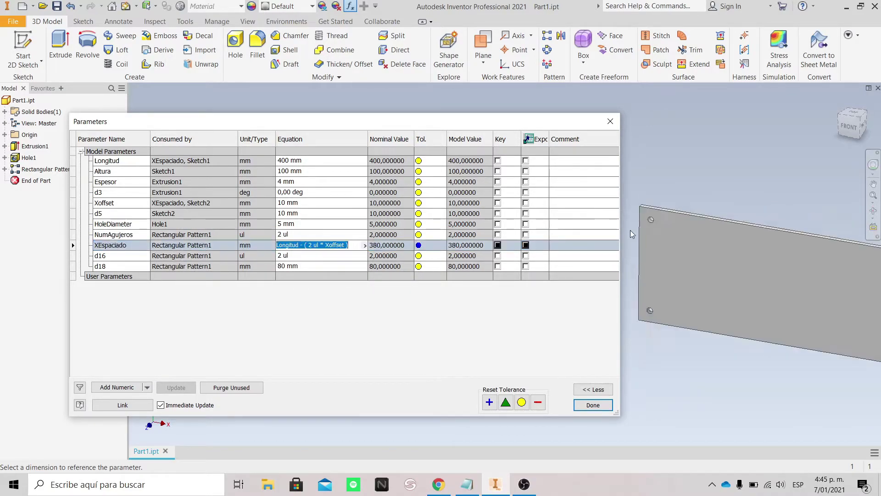
{"action": "scroll", "coordinate": [630, 230], "scroll_direction": "down", "scroll_amount": 3}
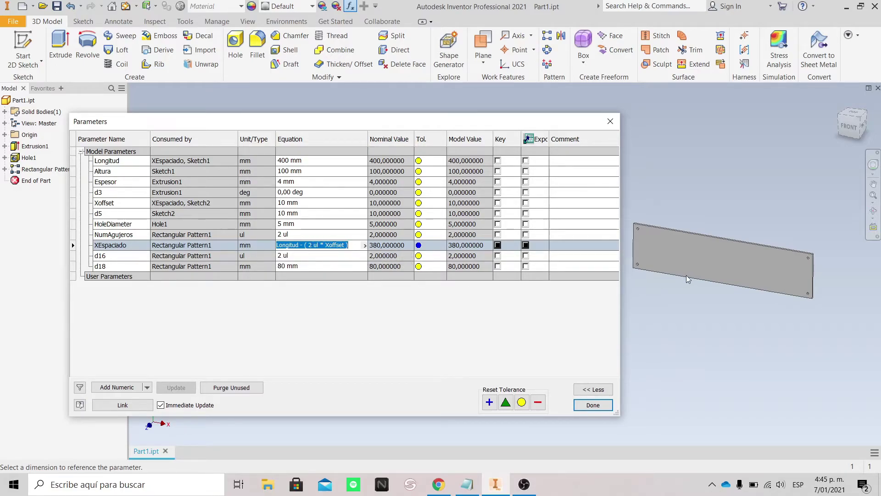
{"action": "scroll", "coordinate": [654, 238], "scroll_direction": "up", "scroll_amount": 3}
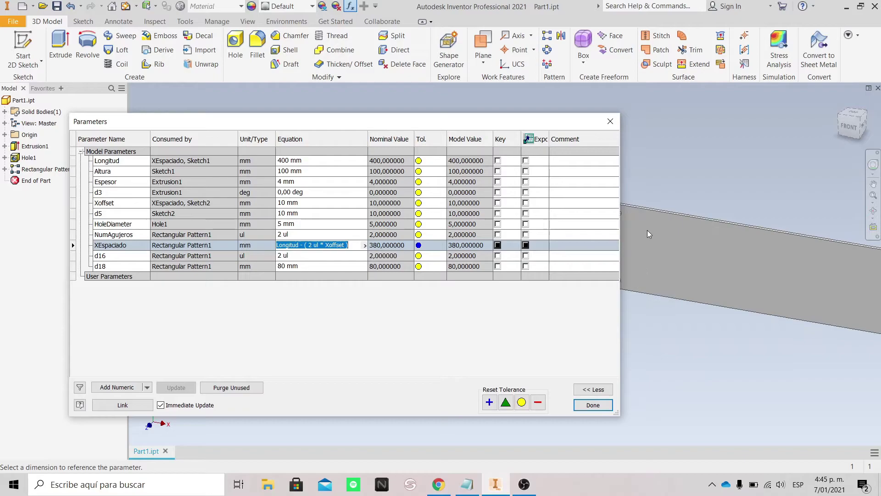
{"action": "scroll", "coordinate": [638, 215], "scroll_direction": "down", "scroll_amount": 3}
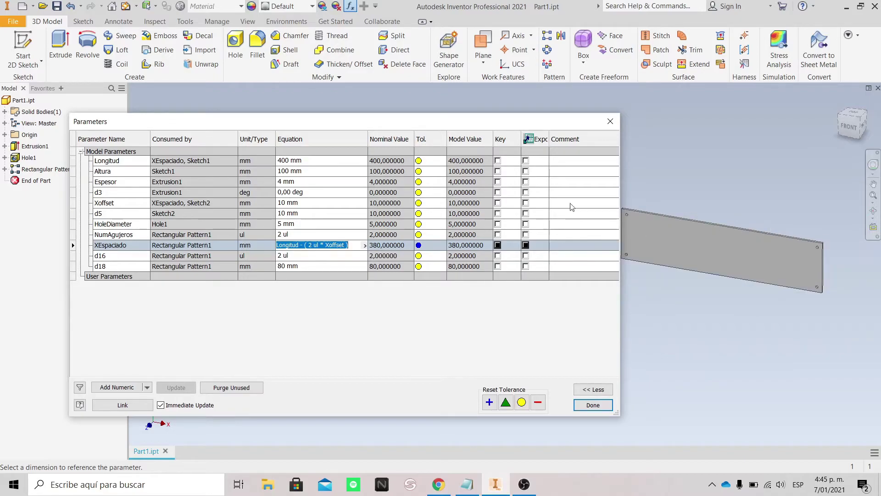
Add a numeric user parameter named Xespaciado
{"action": "left_click", "coordinate": [147, 387]}
{"action": "left_click", "coordinate": [150, 400]}
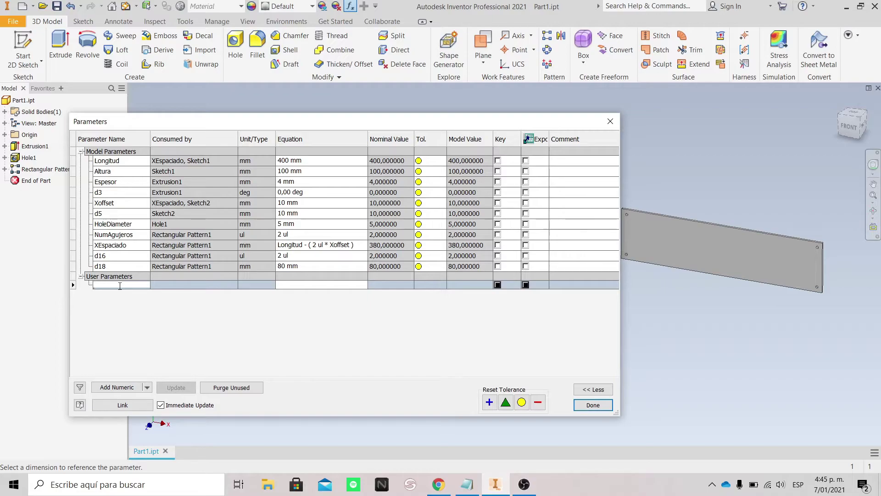
{"action": "key", "text": "Caps_Lock"}
{"action": "type", "text": "X"}
{"action": "key", "text": "Caps_Lock"}
{"action": "type", "text": "espaciado"}
Set the Xespaciado user parameter's equation to Longitud - (2*Xoffset) and close the parameters table
{"action": "left_click", "coordinate": [295, 285]}
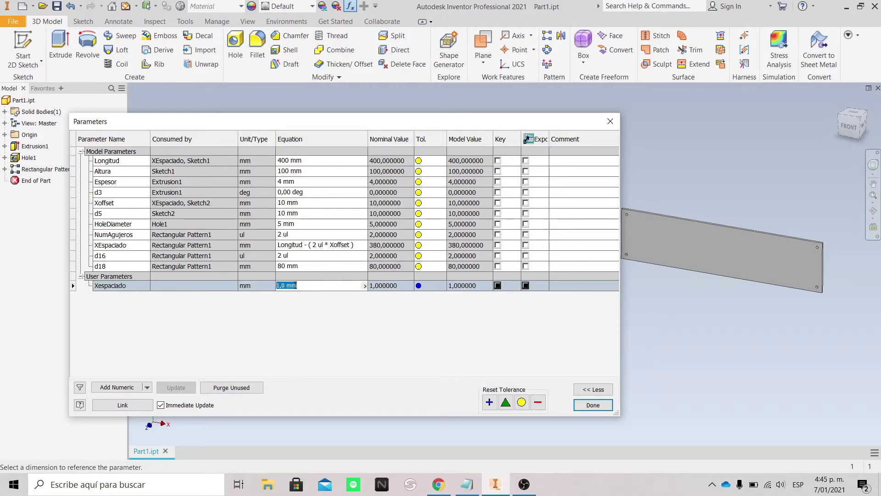
{"action": "type", "text": "Lon"}
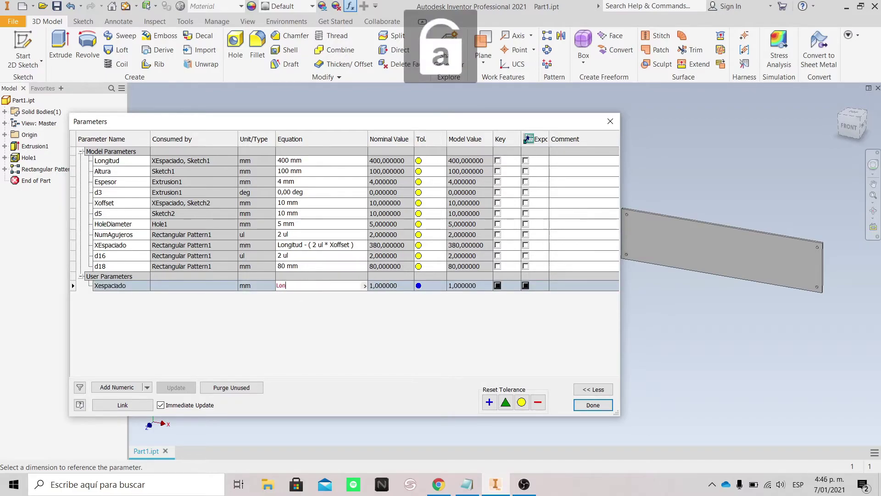
{"action": "type", "text": "gitud"}
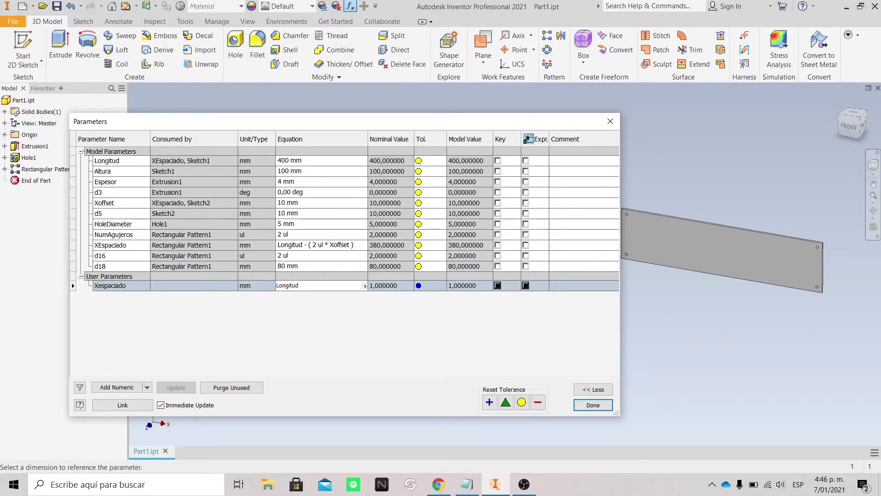
{"action": "type", "text": " - ( 2*"}
{"action": "key", "text": "Caps_Lock"}
{"action": "type", "text": "X"}
{"action": "key", "text": "Caps_Lock"}
{"action": "type", "text": "offset )"}
{"action": "key", "text": "Return"}
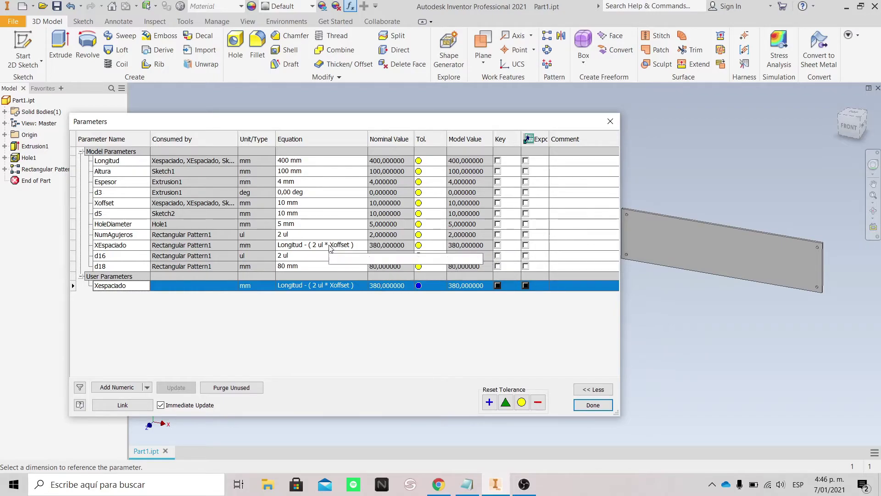
{"action": "left_click", "coordinate": [611, 121]}
Open the rectangular hole pattern for editing and inspect its Direction 1 spacing and count, keeping them as they are
{"action": "left_click", "coordinate": [11, 169]}
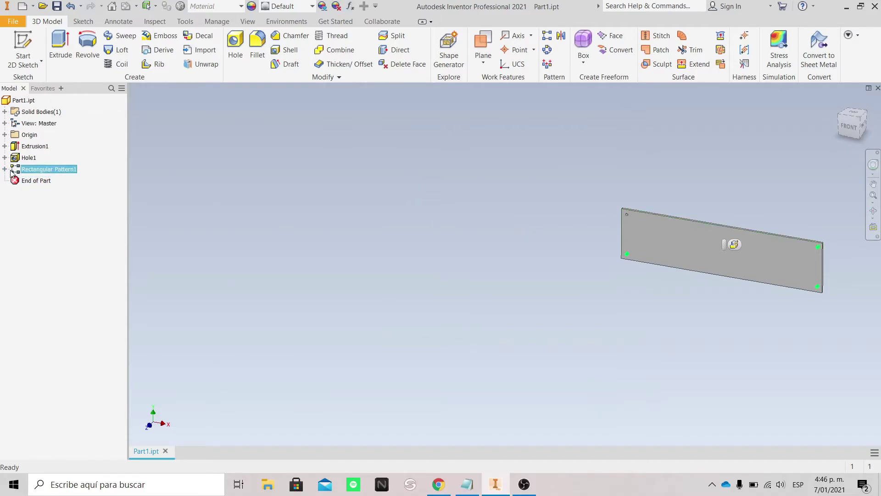
{"action": "right_click", "coordinate": [39, 169]}
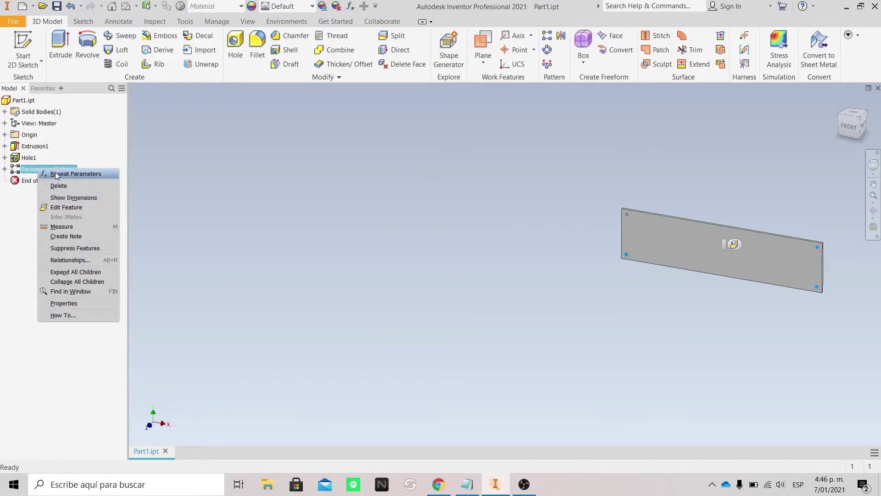
{"action": "left_click", "coordinate": [69, 208]}
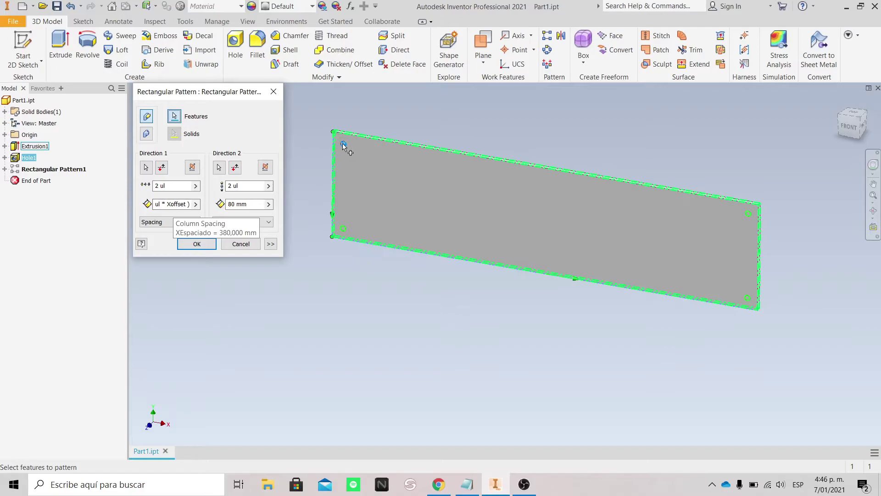
{"action": "left_click", "coordinate": [180, 204]}
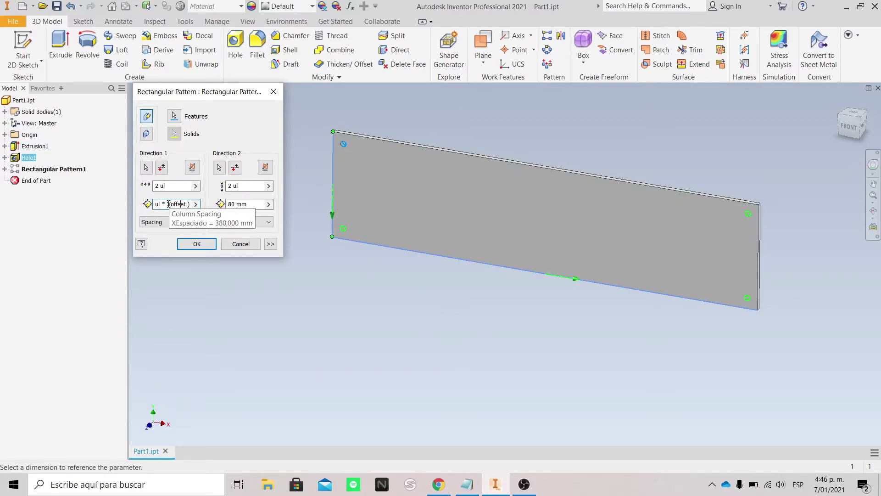
{"action": "left_click", "coordinate": [178, 187]}
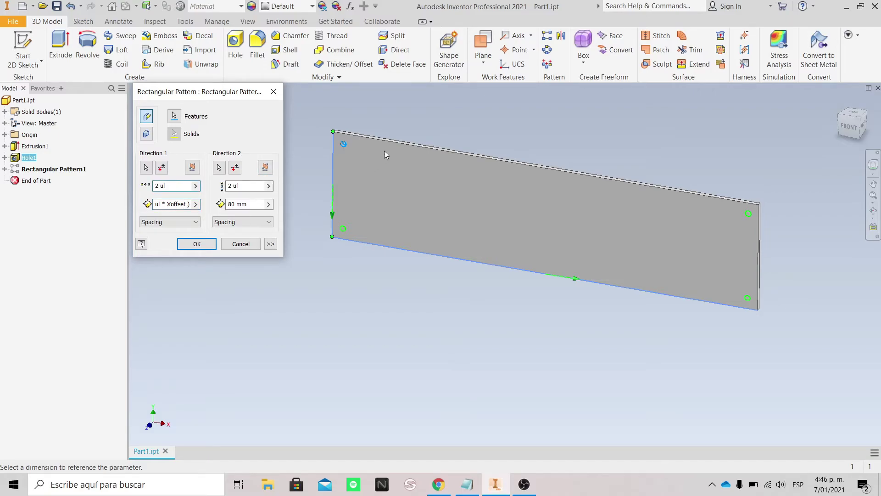
{"action": "left_click", "coordinate": [206, 247]}
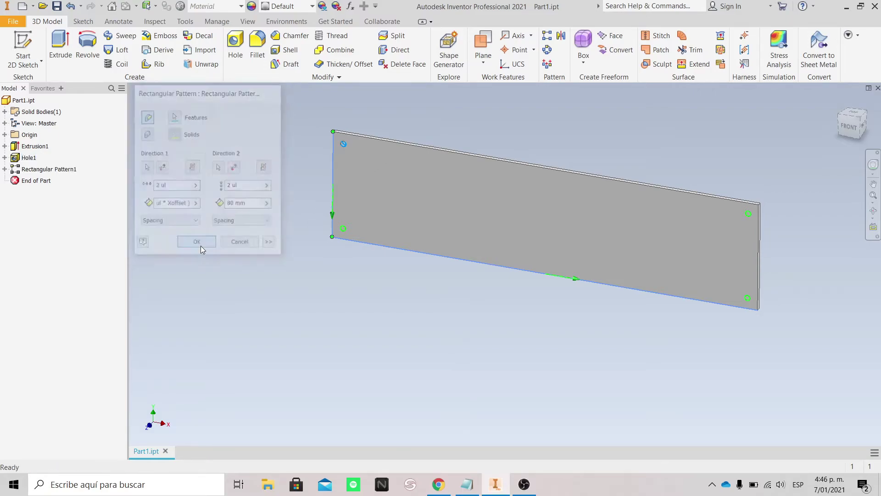
In the parameters table, replace the pattern spacing XEspaciado's equation with Xespaciado / (NumAgujeros - 1) and finish
{"action": "left_click", "coordinate": [350, 7]}
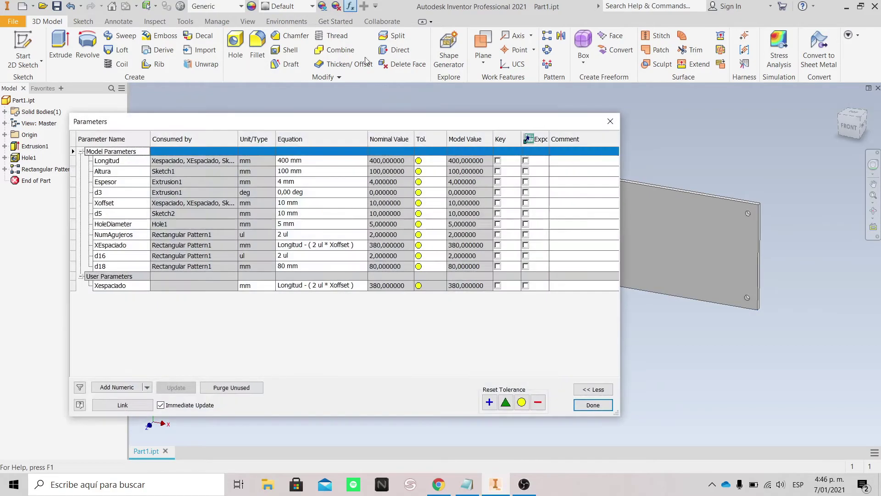
{"action": "left_click_drag", "start_coordinate": [436, 122], "coordinate": [396, 108]}
{"action": "left_click", "coordinate": [320, 232]}
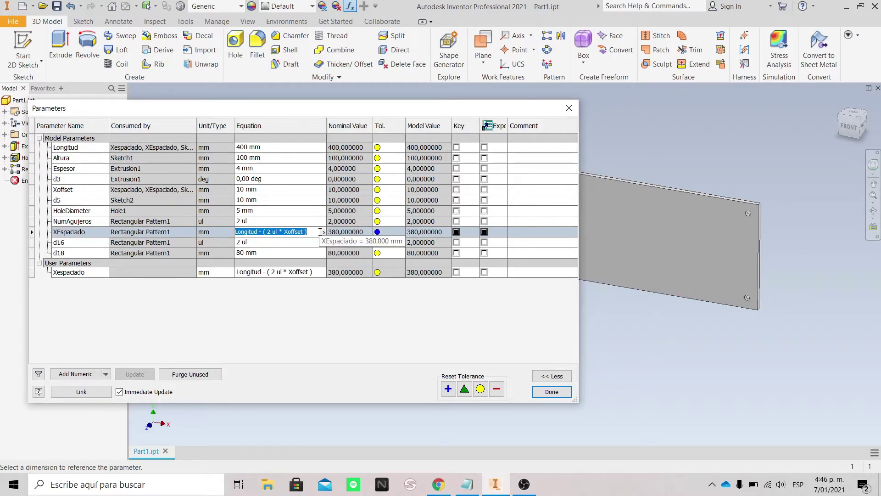
{"action": "key", "text": "BackSpace"}
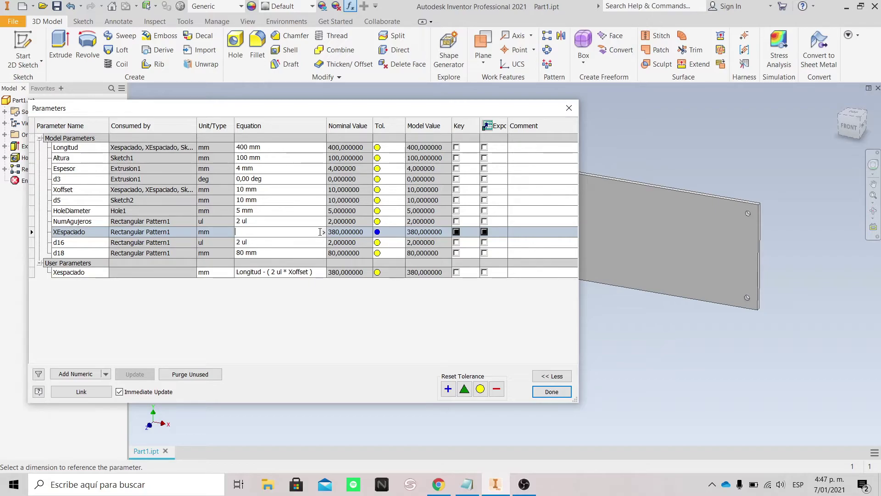
{"action": "key", "text": "Caps_Lock"}
{"action": "type", "text": "X"}
{"action": "key", "text": "Caps_Lock"}
{"action": "type", "text": "espaciado"}
{"action": "type", "text": "("}
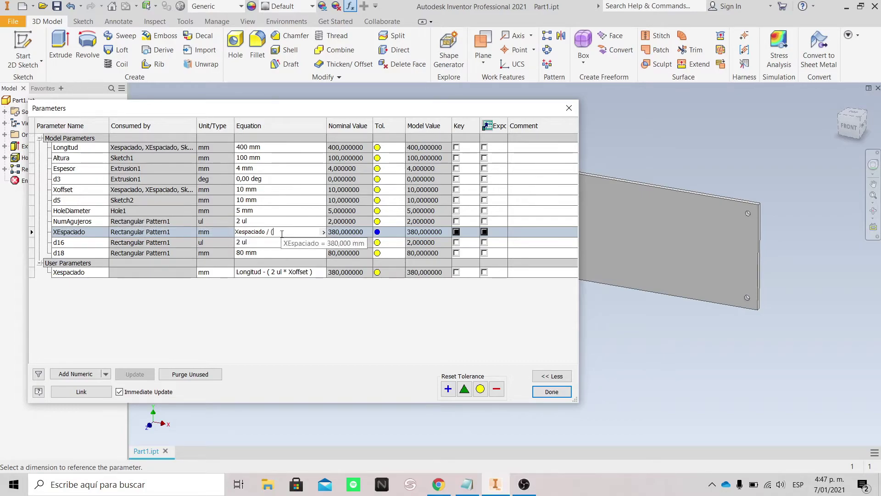
{"action": "key", "text": "Caps_Lock"}
{"action": "type", "text": "N"}
{"action": "key", "text": "Caps_Lock"}
{"action": "type", "text": "um"}
{"action": "key", "text": "Caps_Lock"}
{"action": "type", "text": "A"}
{"action": "key", "text": "Caps_Lock"}
{"action": "type", "text": "gujeros"}
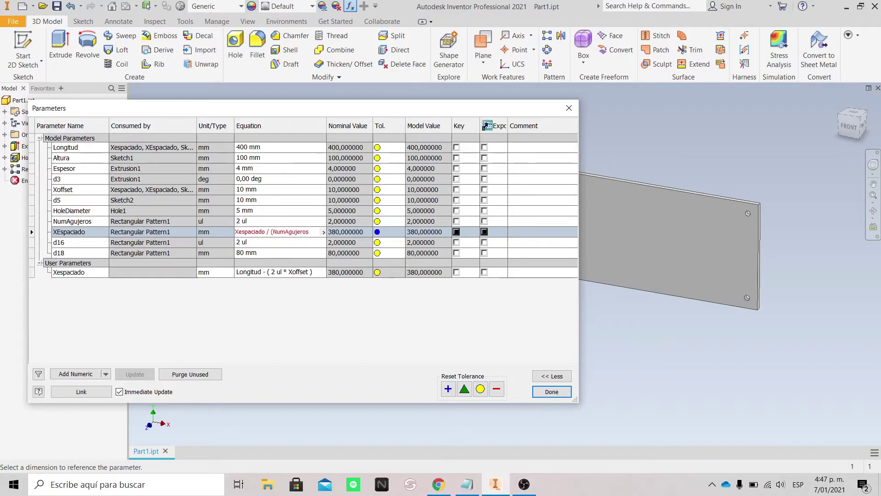
{"action": "type", "text": " - 1)"}
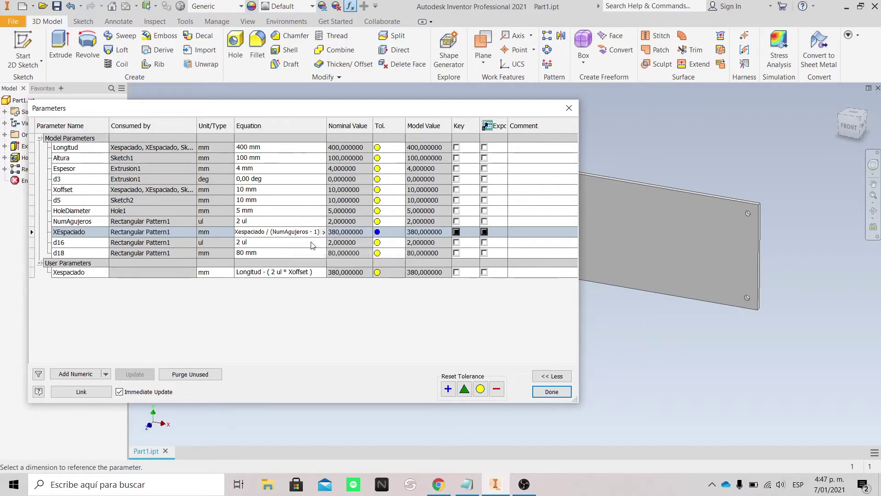
{"action": "left_click", "coordinate": [551, 393]}
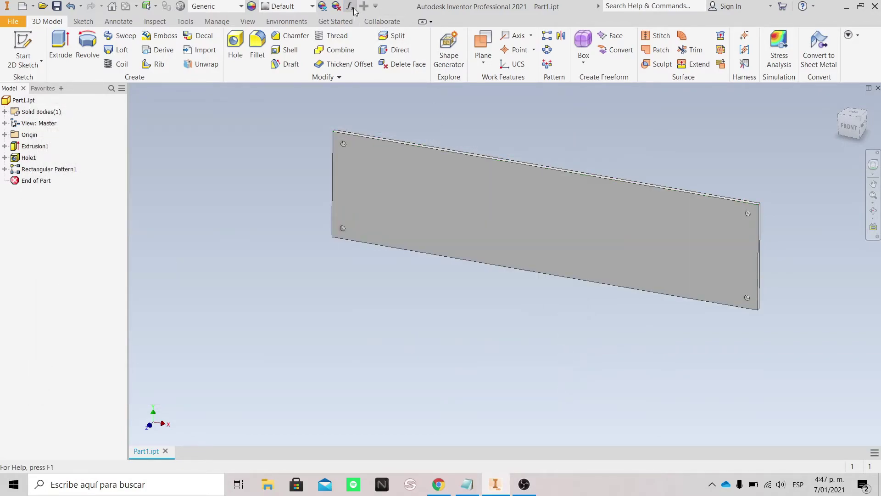
Set the NumAgujeros parameter to 3 in the parameters table and close it to see the updated plate
{"action": "scroll", "coordinate": [458, 170], "scroll_direction": "down", "scroll_amount": 5}
{"action": "scroll", "coordinate": [383, 151], "scroll_direction": "up", "scroll_amount": 6}
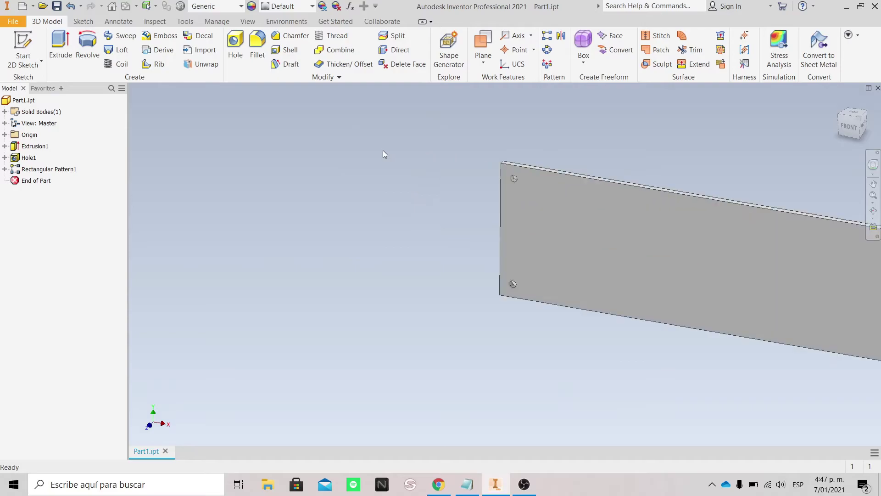
{"action": "scroll", "coordinate": [476, 191], "scroll_direction": "down", "scroll_amount": 3}
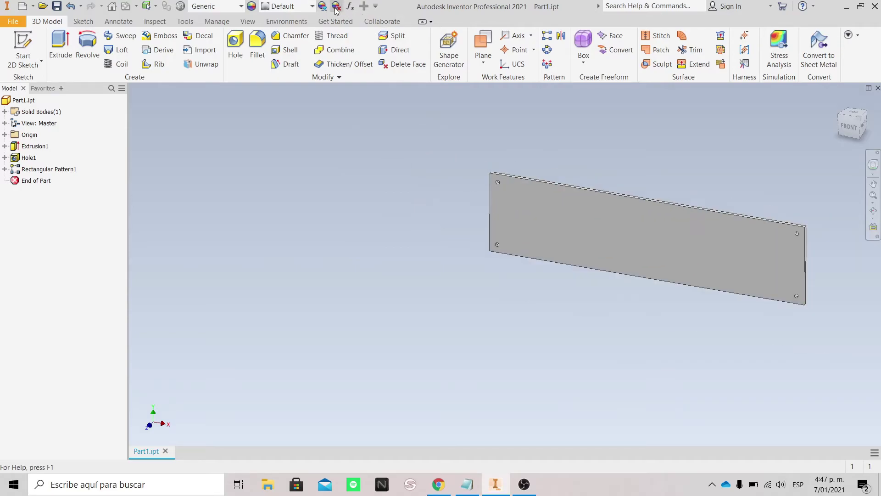
{"action": "left_click", "coordinate": [350, 6]}
{"action": "left_click_drag", "start_coordinate": [333, 102], "coordinate": [252, 118]}
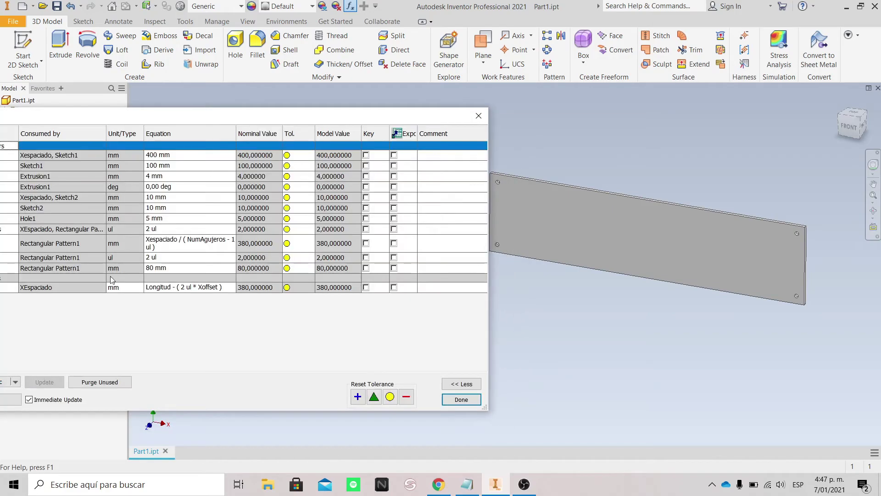
{"action": "left_click", "coordinate": [150, 229]}
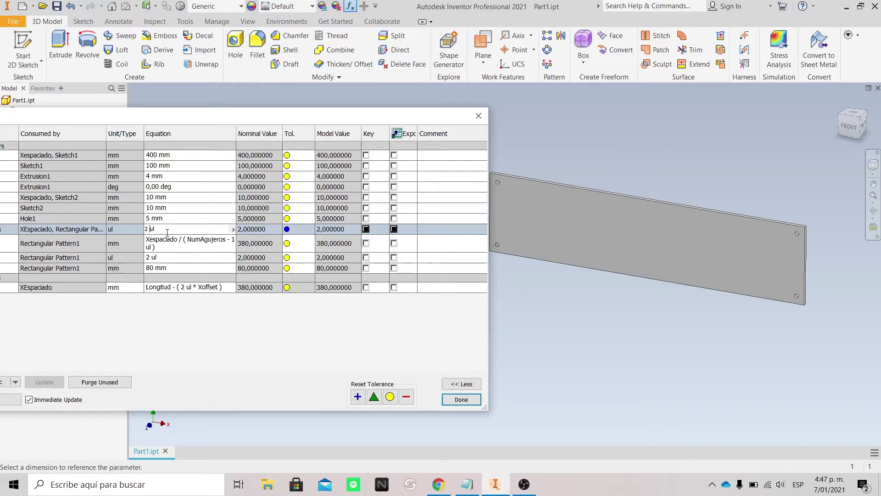
{"action": "left_click_drag", "start_coordinate": [232, 120], "coordinate": [321, 119]}
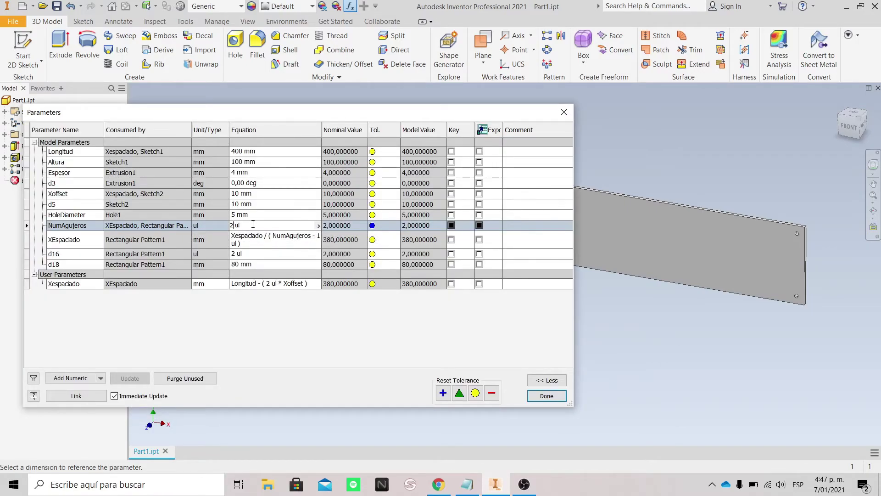
{"action": "key", "text": "BackSpace"}
{"action": "type", "text": "3"}
{"action": "left_click", "coordinate": [549, 398]}
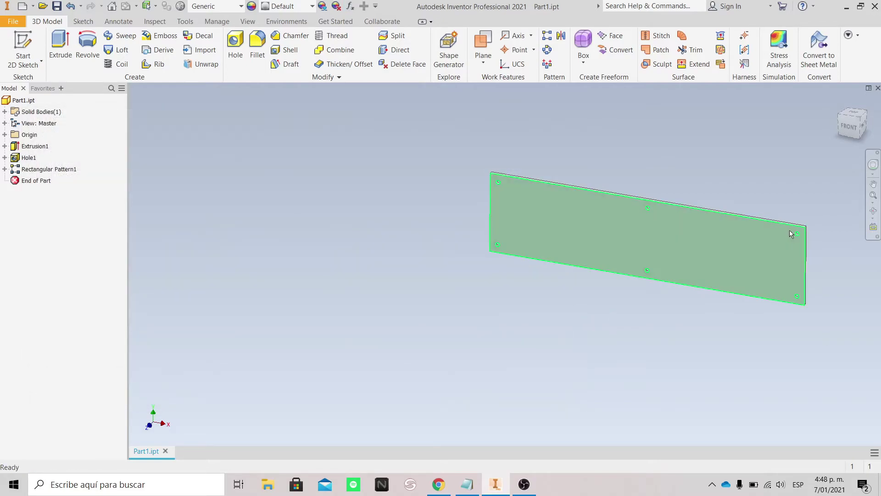
Set the NumAgujeros parameter to 8 in the parameters table and close it to update the plate's holes
{"action": "left_click", "coordinate": [350, 6]}
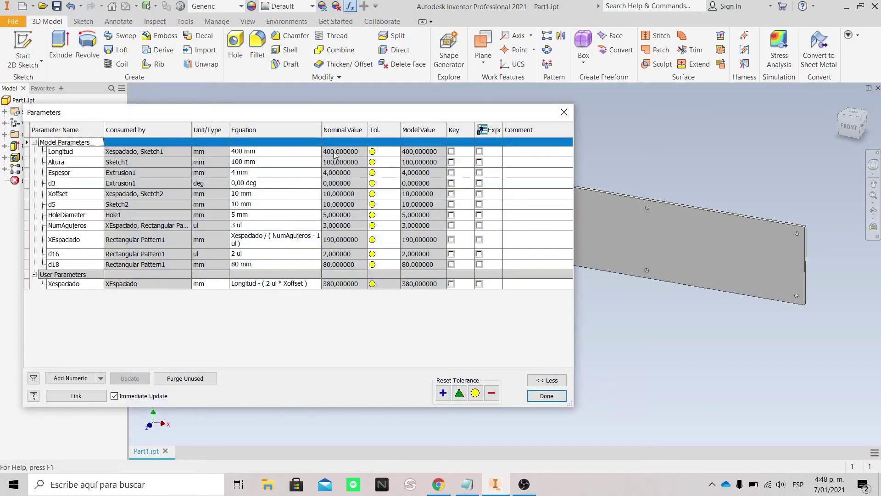
{"action": "left_click_drag", "start_coordinate": [334, 115], "coordinate": [266, 136]}
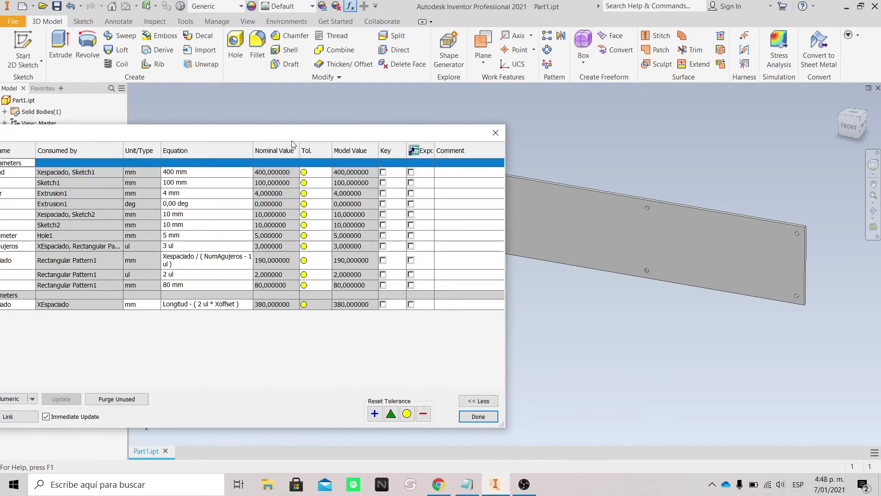
{"action": "middle_click_drag", "start_coordinate": [546, 223], "coordinate": [571, 226]}
{"action": "scroll", "coordinate": [570, 226], "scroll_direction": "down", "scroll_amount": 3}
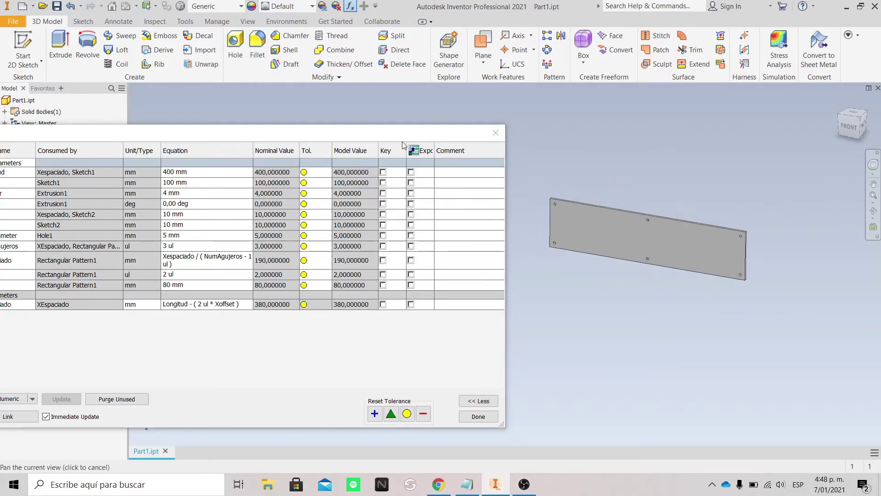
{"action": "left_click_drag", "start_coordinate": [377, 138], "coordinate": [416, 113]}
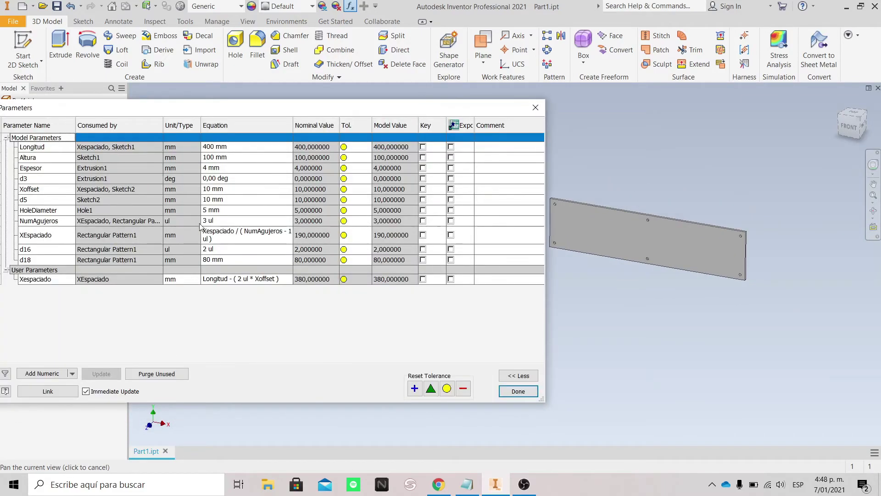
{"action": "left_click", "coordinate": [246, 221]}
{"action": "left_click", "coordinate": [246, 222]}
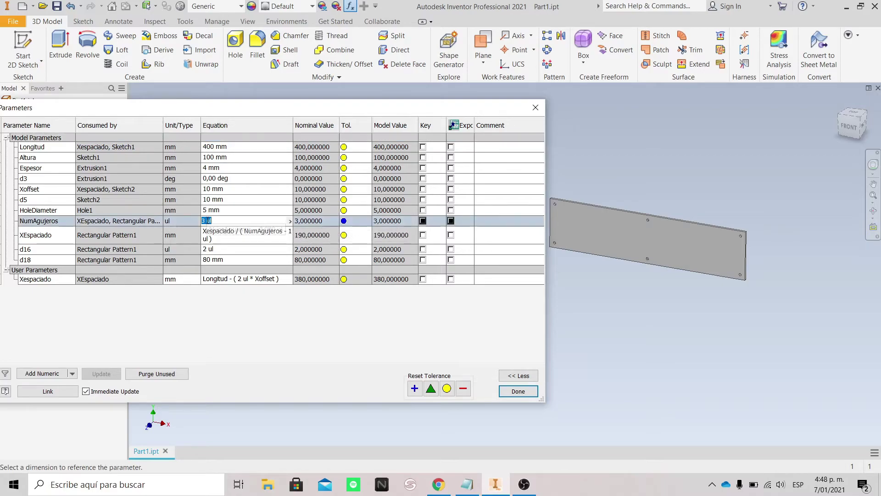
{"action": "left_click", "coordinate": [290, 221]}
{"action": "left_click", "coordinate": [213, 223]}
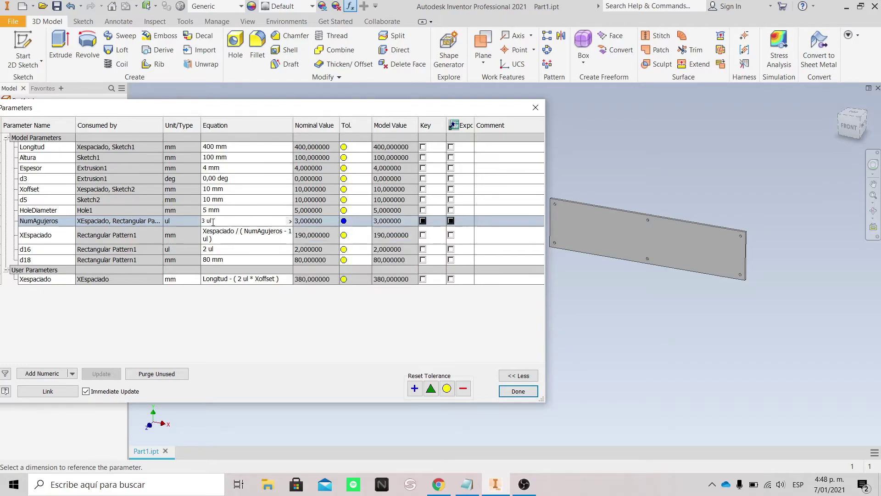
{"action": "key", "text": "BackSpace"}
{"action": "key", "text": "Return"}
{"action": "key", "text": "Return"}
{"action": "scroll", "coordinate": [727, 233], "scroll_direction": "down", "scroll_amount": 1}
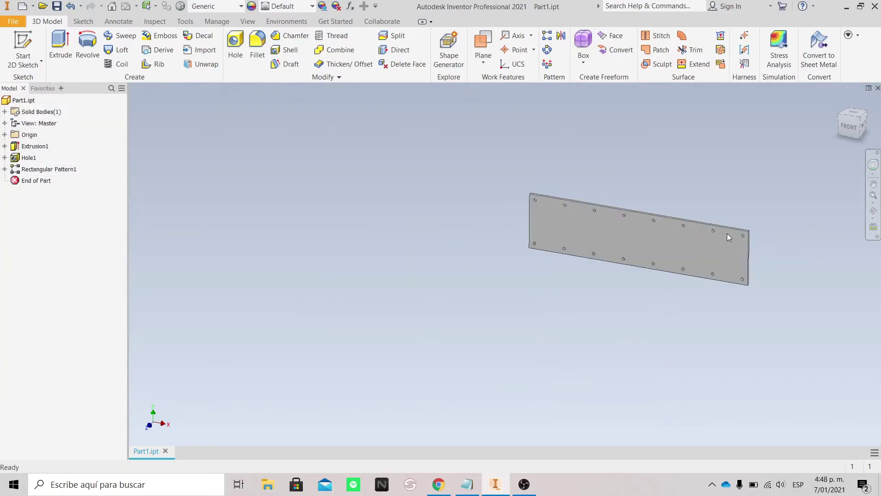
{"action": "scroll", "coordinate": [728, 234], "scroll_direction": "down", "scroll_amount": 3}
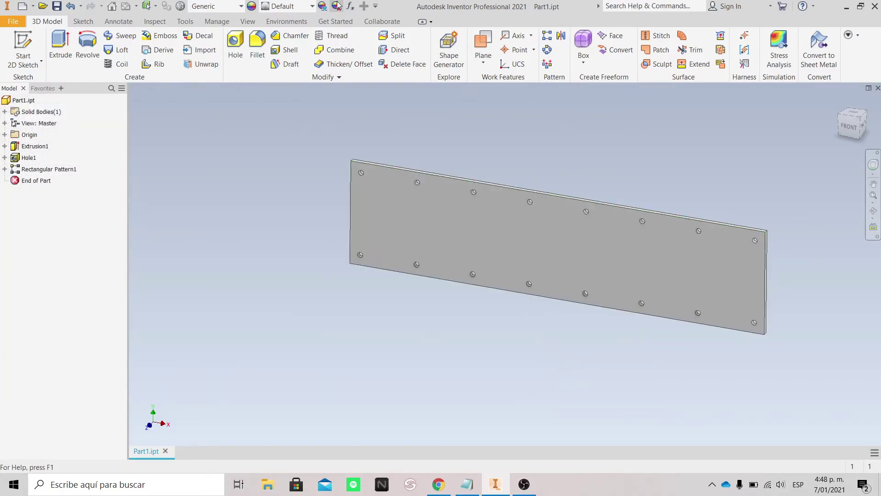
Reopen the parameters table, examine the equations of NumAgujeros and the pattern spacing XEspaciado, and close it without changes
{"action": "left_click", "coordinate": [350, 6]}
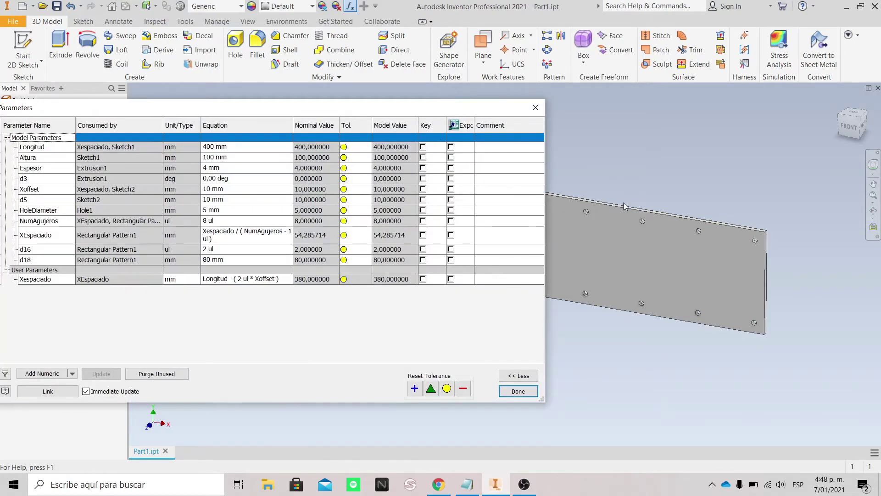
{"action": "scroll", "coordinate": [624, 206], "scroll_direction": "up", "scroll_amount": 6}
{"action": "middle_click_drag", "start_coordinate": [606, 222], "coordinate": [784, 225]}
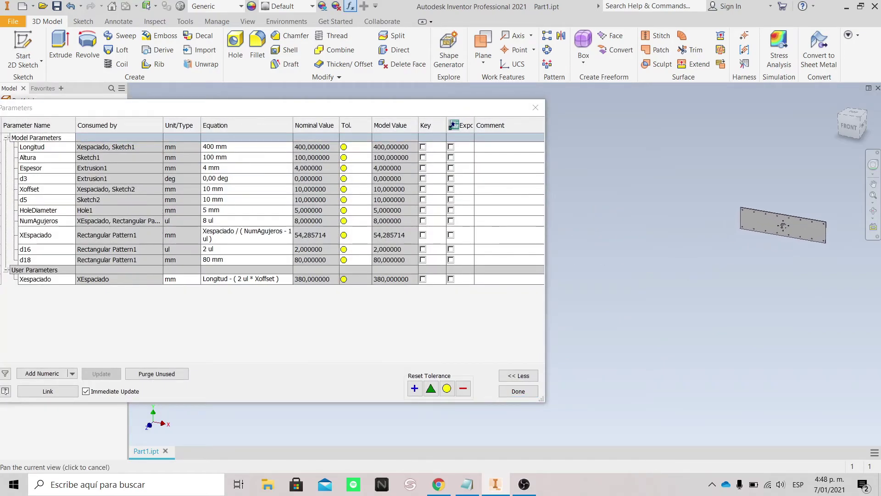
{"action": "scroll", "coordinate": [803, 226], "scroll_direction": "down", "scroll_amount": 2}
{"action": "scroll", "coordinate": [810, 226], "scroll_direction": "up", "scroll_amount": 1}
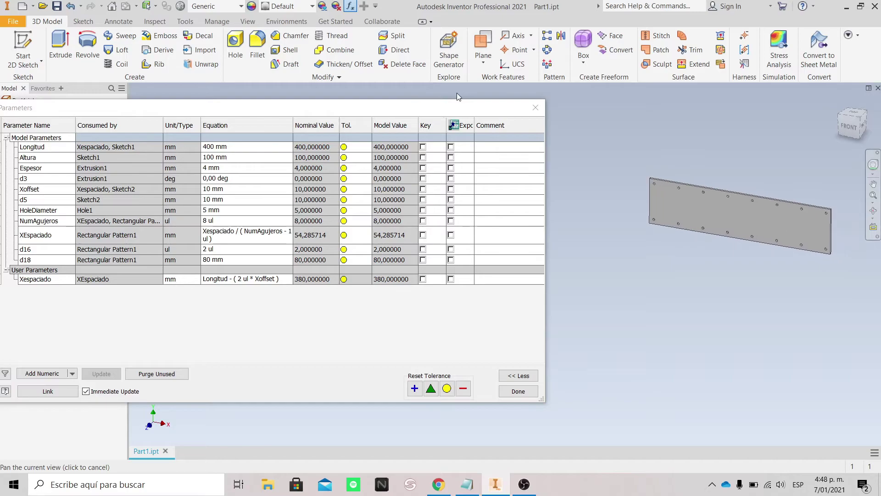
{"action": "left_click_drag", "start_coordinate": [457, 107], "coordinate": [512, 106]}
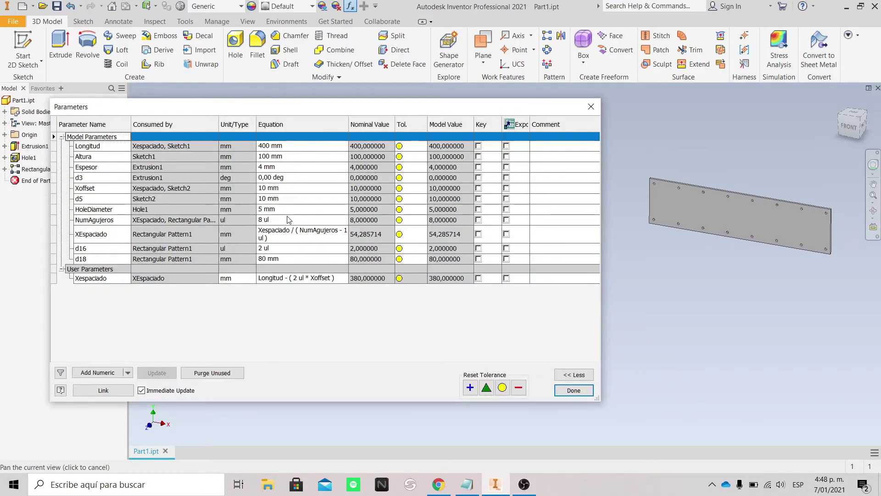
{"action": "left_click", "coordinate": [287, 220]}
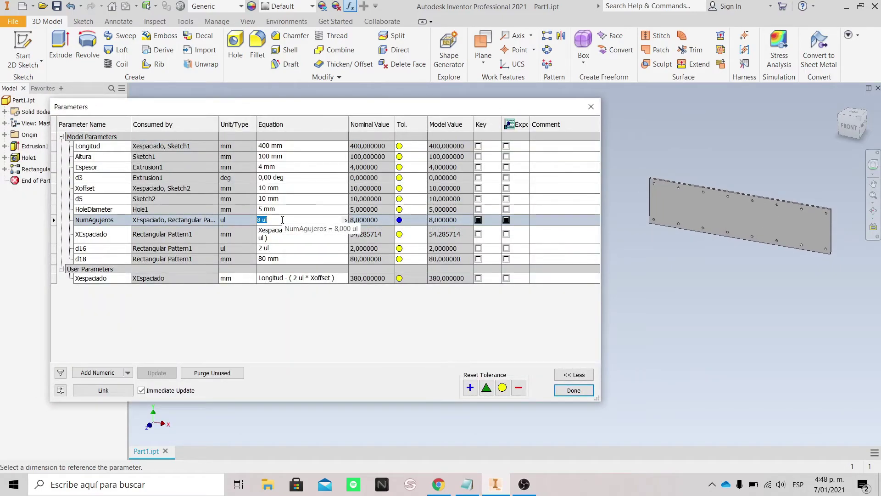
{"action": "left_click", "coordinate": [278, 233]}
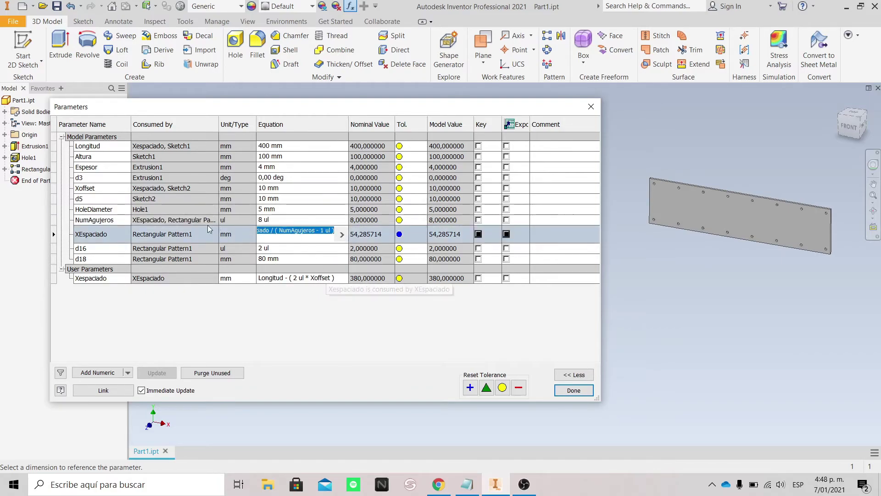
{"action": "left_click", "coordinate": [308, 235]}
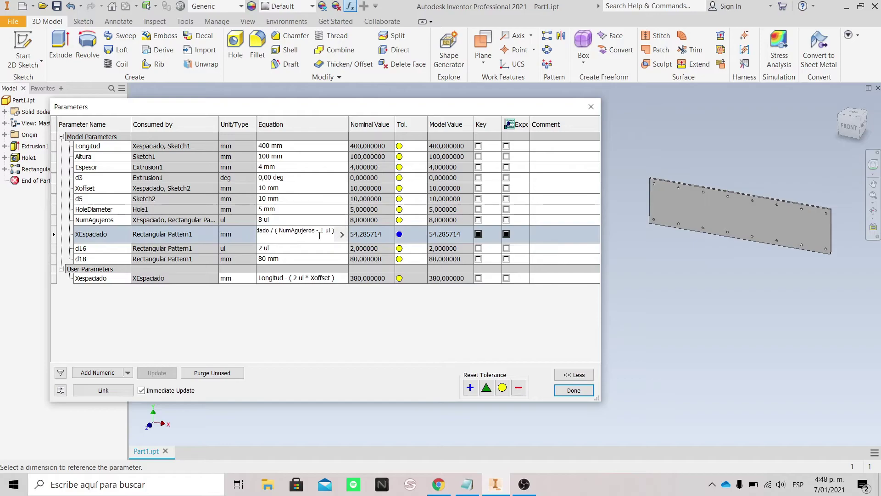
{"action": "key", "text": "Home"}
{"action": "key", "text": "End"}
{"action": "left_click", "coordinate": [574, 390]}
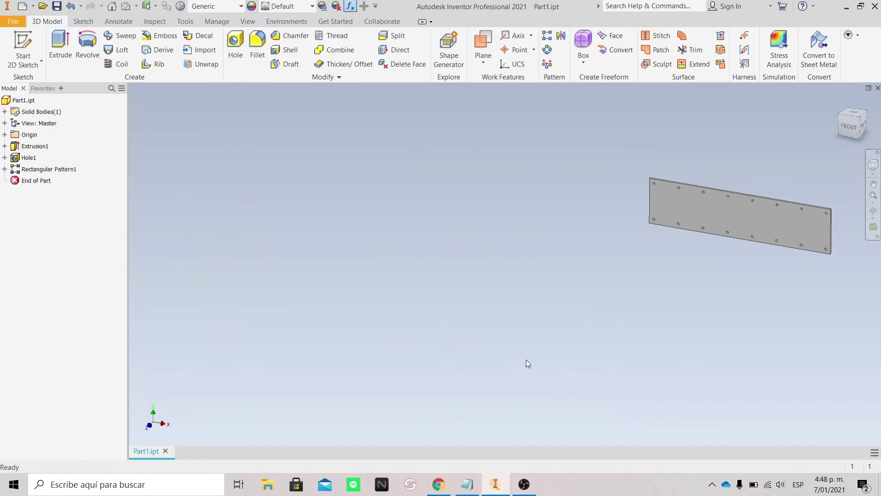
Open the rectangular hole pattern for editing and read through its full Direction 1 spacing expression, keeping the settings as they are
{"action": "left_click", "coordinate": [47, 169]}
{"action": "left_click", "coordinate": [6, 170]}
{"action": "right_click", "coordinate": [61, 173]}
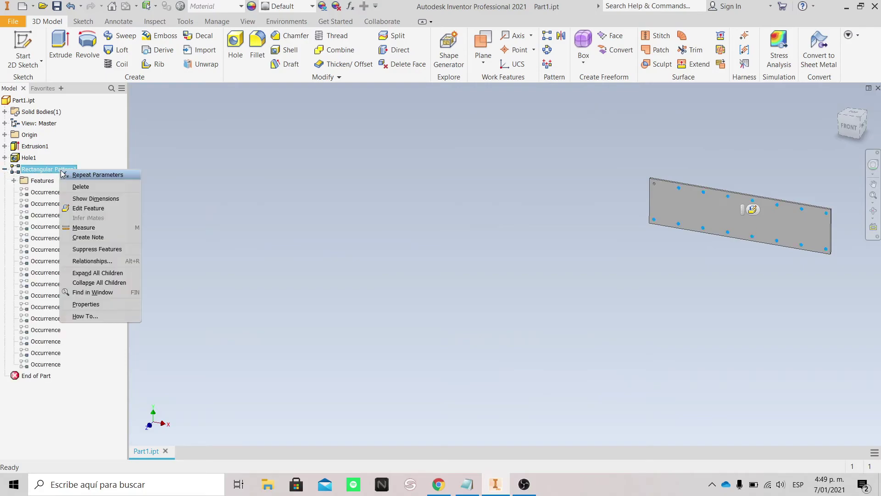
{"action": "left_click", "coordinate": [457, 228]}
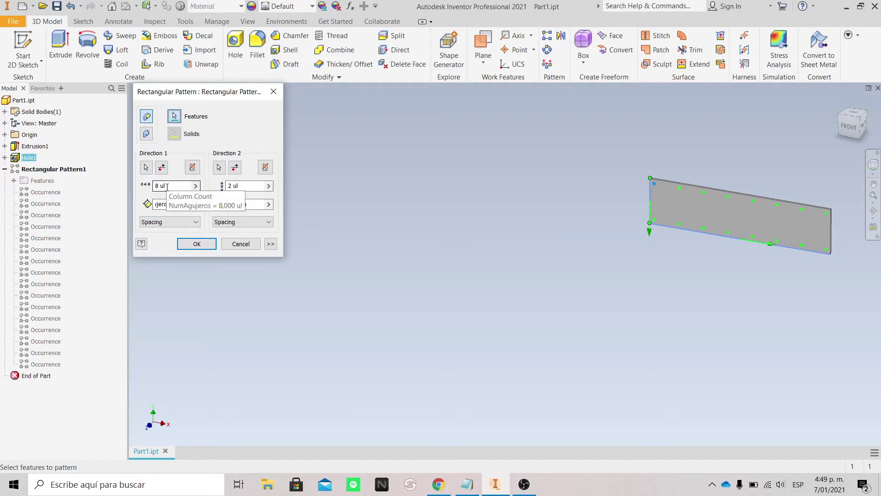
{"action": "left_click", "coordinate": [173, 204]}
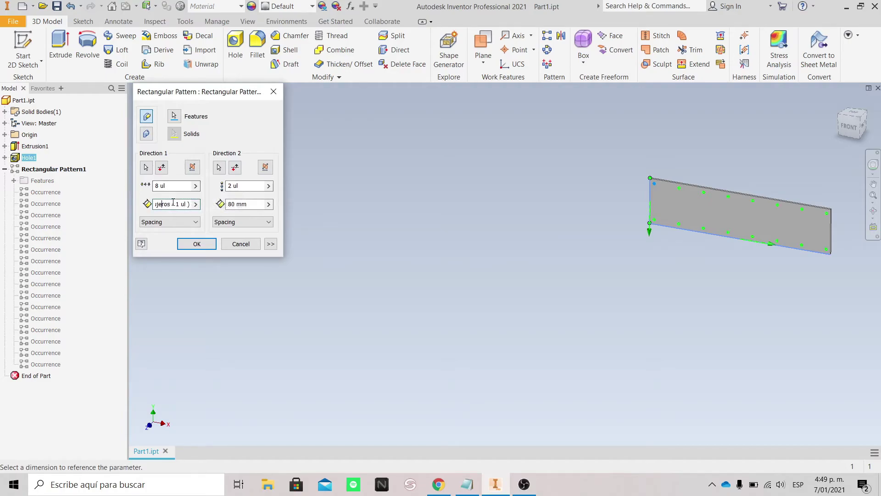
{"action": "key", "text": "Left"}
{"action": "key", "text": "Left"}
{"action": "key", "text": "Left"}
{"action": "key", "text": "Left"}
{"action": "key", "text": "Left"}
{"action": "key", "text": "Left"}
{"action": "key", "text": "Left"}
{"action": "key", "text": "Left"}
{"action": "key", "text": "Left"}
{"action": "key", "text": "Left"}
{"action": "key", "text": "Left"}
{"action": "key", "text": "Left"}
{"action": "key", "text": "Left"}
{"action": "key", "text": "Left"}
{"action": "key", "text": "Left"}
{"action": "key", "text": "Left"}
{"action": "key", "text": "Left"}
{"action": "key", "text": "Left"}
{"action": "key", "text": "Left"}
{"action": "key", "text": "Left"}
{"action": "key", "text": "Right"}
{"action": "key", "text": "Right"}
{"action": "key", "text": "Right"}
{"action": "key", "text": "Right"}
{"action": "key", "text": "Right"}
{"action": "key", "text": "Right"}
{"action": "key", "text": "Right"}
{"action": "key", "text": "Right"}
{"action": "key", "text": "Right"}
{"action": "key", "text": "Right"}
{"action": "key", "text": "Right"}
{"action": "key", "text": "Right"}
{"action": "key", "text": "Right"}
{"action": "key", "text": "Right"}
{"action": "key", "text": "Right"}
{"action": "key", "text": "Right"}
{"action": "key", "text": "Right"}
{"action": "key", "text": "Right"}
{"action": "key", "text": "Right"}
{"action": "key", "text": "Right"}
{"action": "left_click", "coordinate": [197, 244]}
{"action": "scroll", "coordinate": [782, 222], "scroll_direction": "up", "scroll_amount": 3}
{"action": "scroll", "coordinate": [810, 215], "scroll_direction": "down", "scroll_amount": 3}
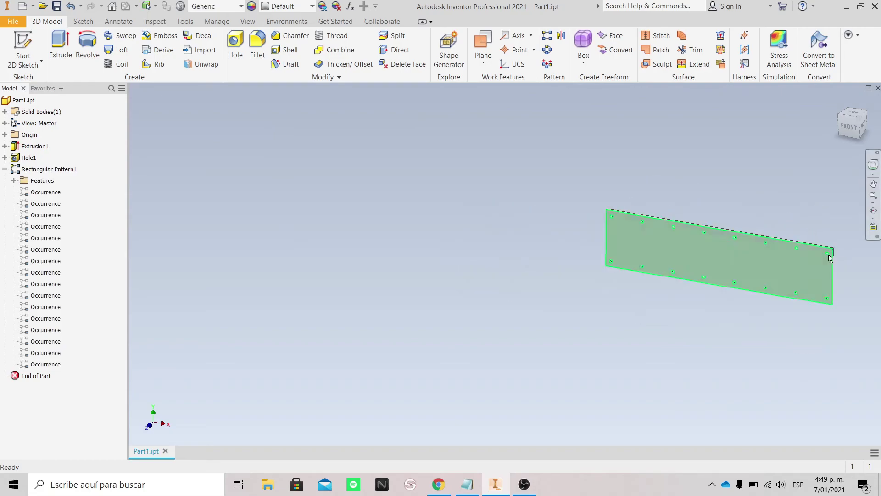
{"action": "scroll", "coordinate": [847, 267], "scroll_direction": "up", "scroll_amount": 4}
{"action": "left_click", "coordinate": [533, 491]}
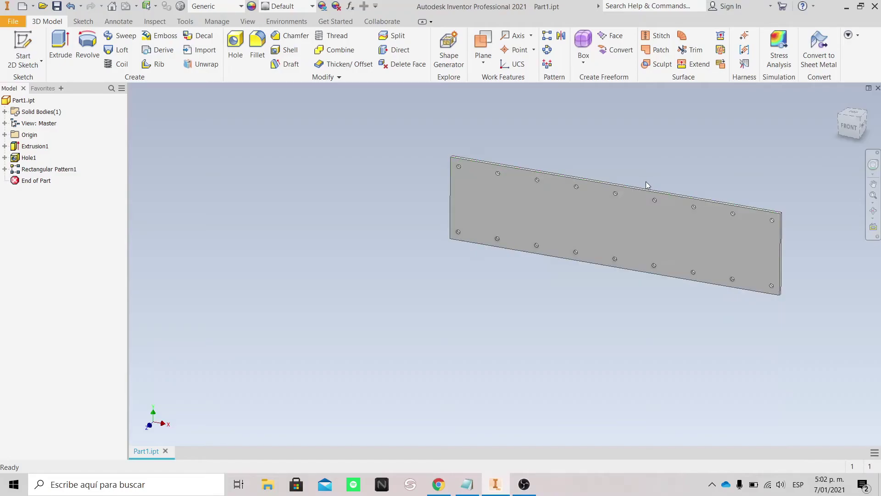
{"action": "scroll", "coordinate": [723, 195], "scroll_direction": "down", "scroll_amount": 2}
{"action": "scroll", "coordinate": [712, 182], "scroll_direction": "up", "scroll_amount": 3}
{"action": "scroll", "coordinate": [554, 192], "scroll_direction": "down", "scroll_amount": 3}
{"action": "scroll", "coordinate": [345, 196], "scroll_direction": "up", "scroll_amount": 3}
{"action": "scroll", "coordinate": [343, 196], "scroll_direction": "down", "scroll_amount": 3}
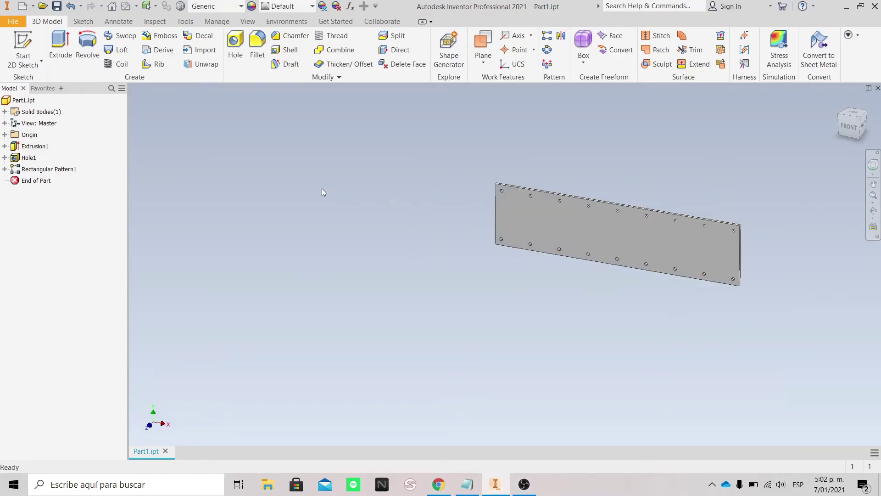
{"action": "left_click", "coordinate": [71, 169]}
{"action": "left_click", "coordinate": [71, 170]}
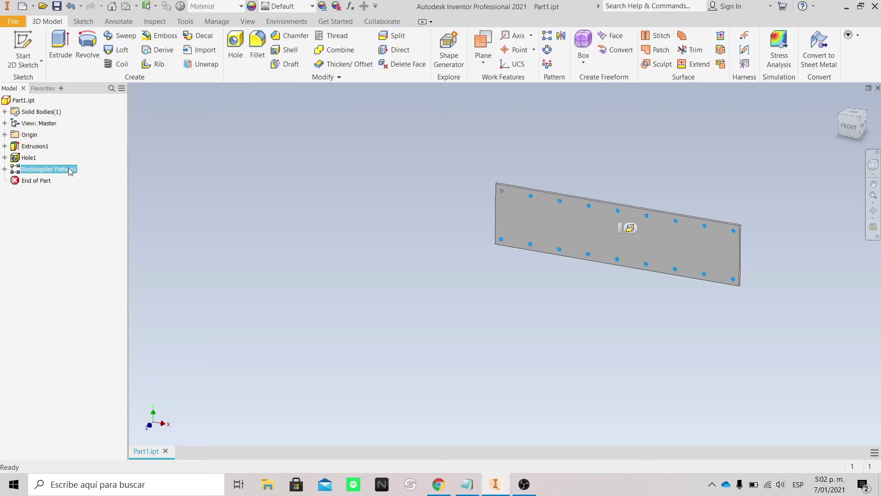
{"action": "left_click", "coordinate": [260, 133]}
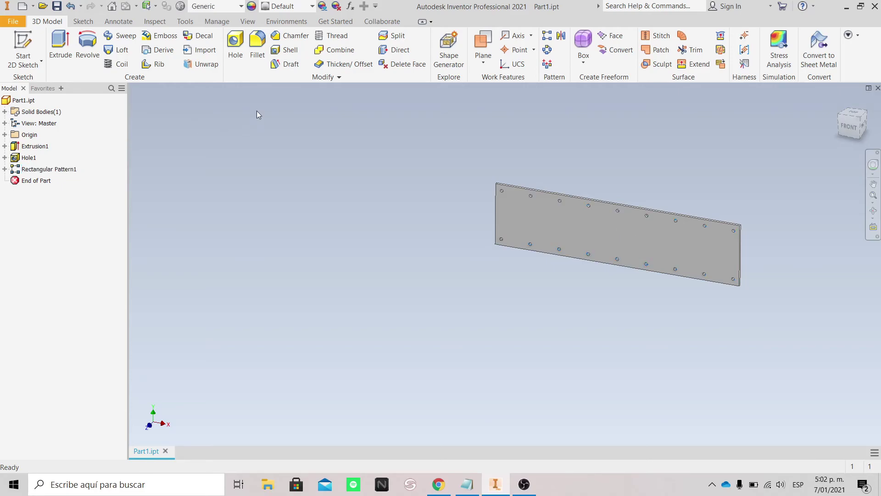
Check the XEspaciado spacing and the NumAgujeros count in the parameters table and close it
{"action": "left_click", "coordinate": [350, 6]}
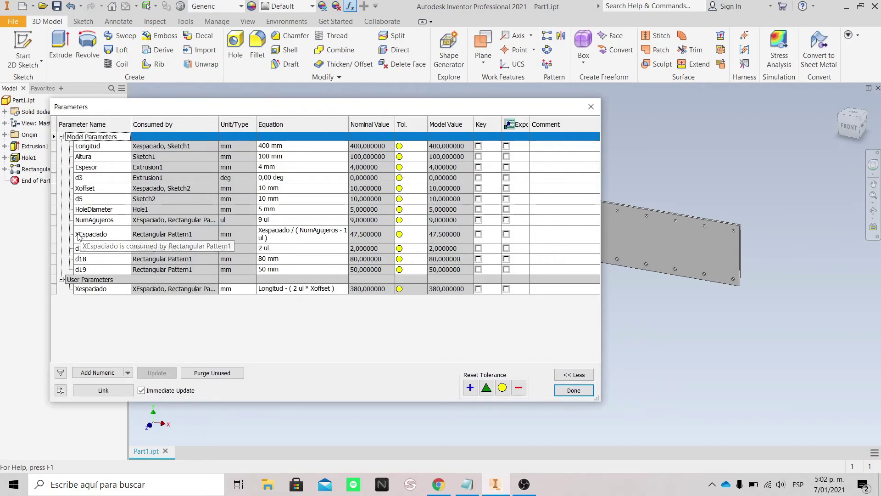
{"action": "left_click", "coordinate": [329, 235]}
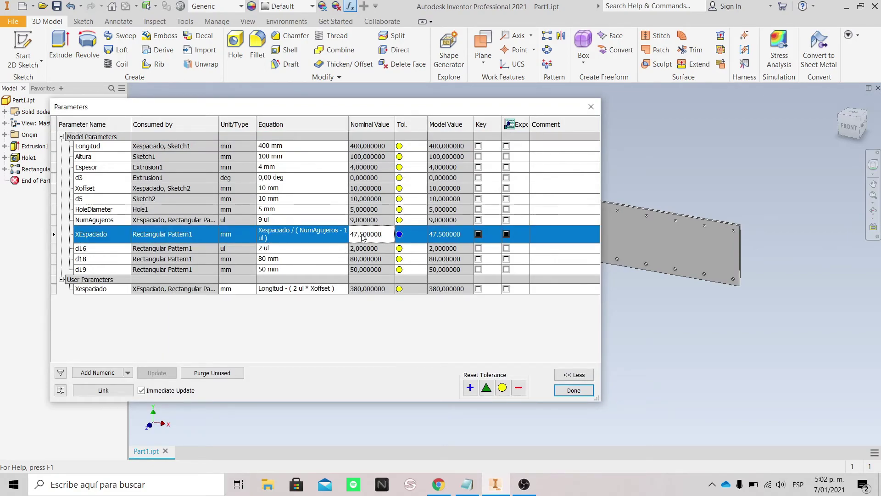
{"action": "left_click", "coordinate": [276, 220]}
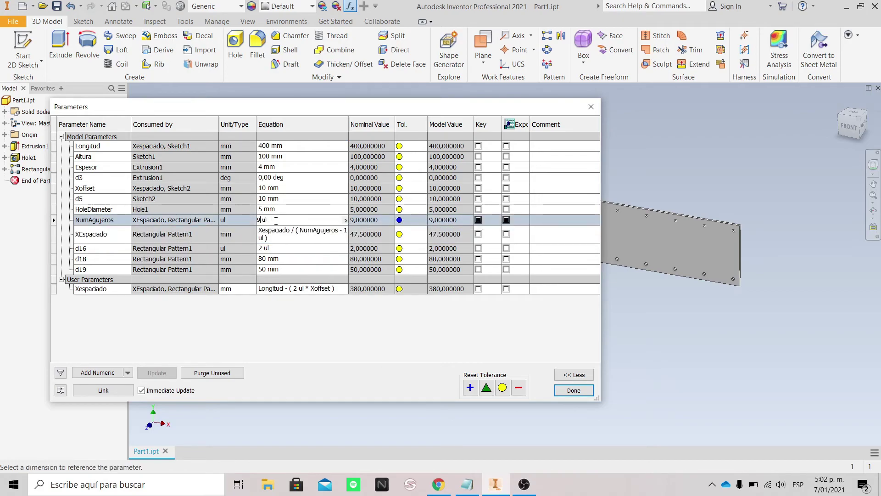
{"action": "left_click", "coordinate": [371, 236]}
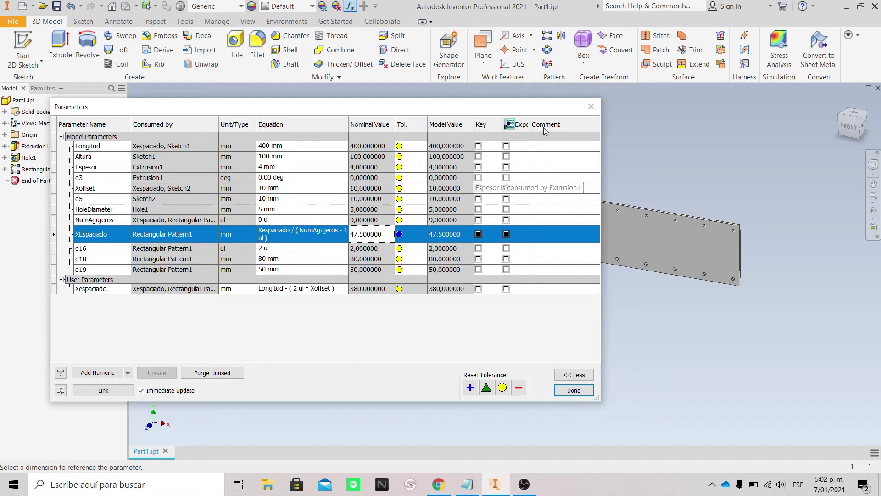
{"action": "left_click", "coordinate": [591, 106]}
Set the rectangular hole pattern's suppression condition to XEspaciado less than or equal to 45 mm in its feature properties
{"action": "right_click", "coordinate": [62, 170]}
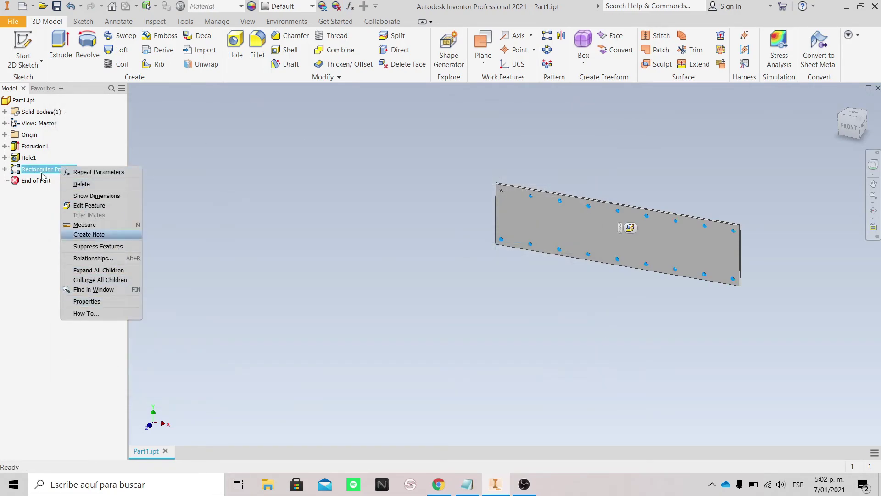
{"action": "left_click", "coordinate": [100, 301]}
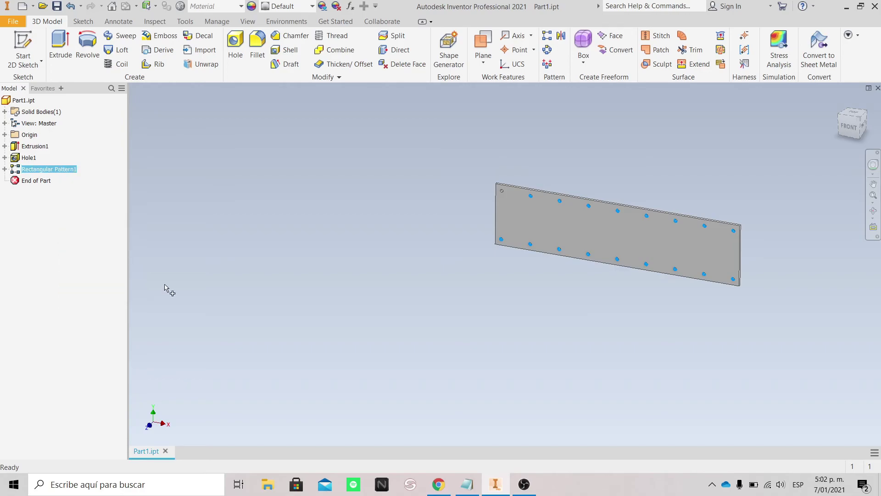
{"action": "left_click_drag", "start_coordinate": [413, 113], "coordinate": [265, 122]}
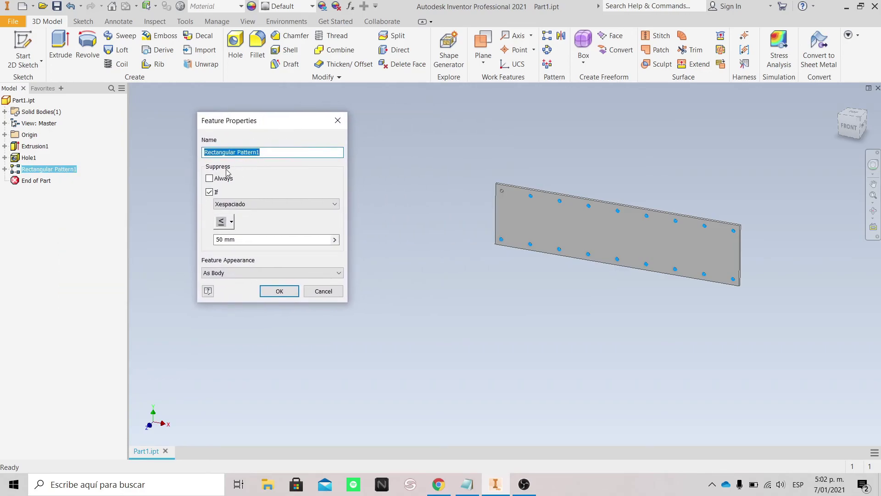
{"action": "left_click", "coordinate": [223, 204]}
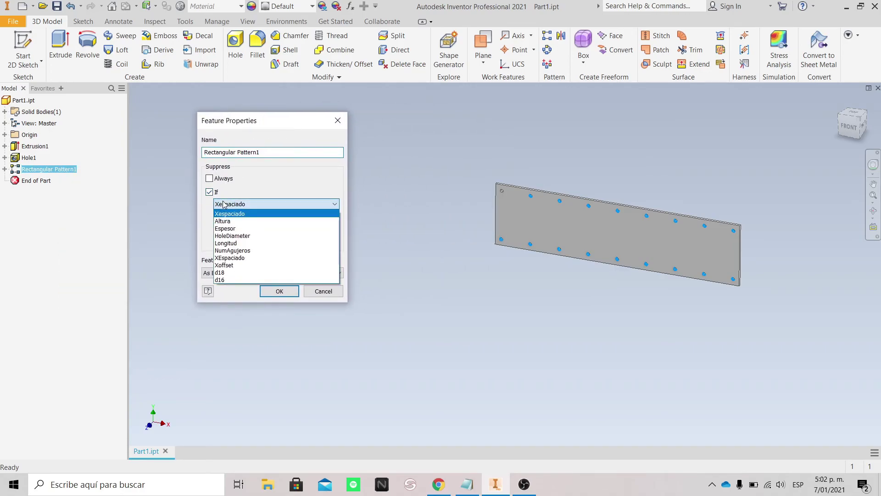
{"action": "left_click", "coordinate": [235, 251]}
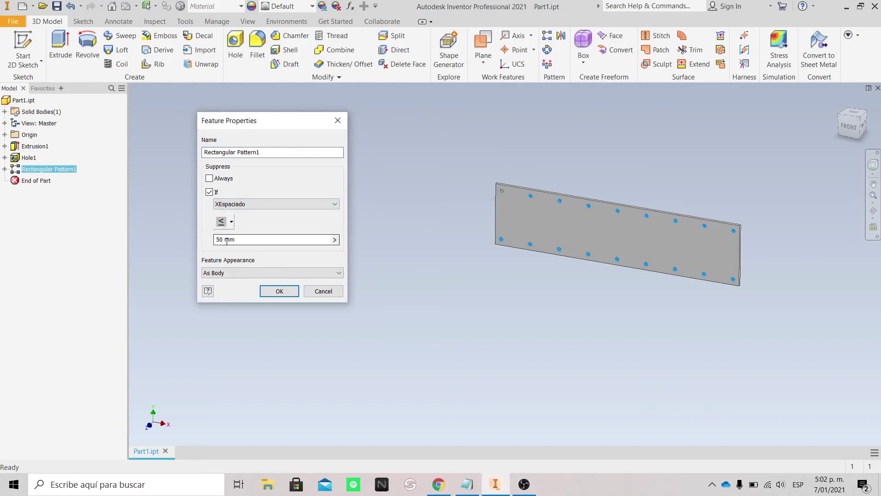
{"action": "left_click", "coordinate": [233, 239]}
{"action": "key", "text": "BackSpace"}
{"action": "key", "text": "BackSpace"}
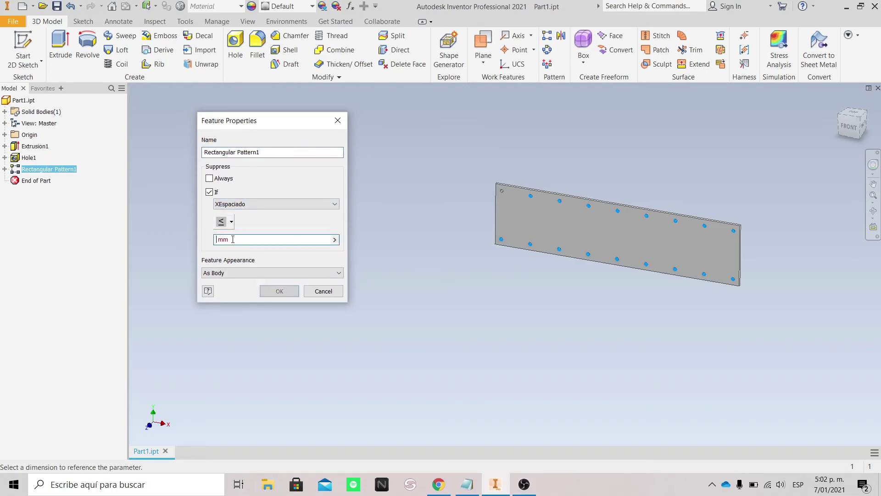
{"action": "type", "text": "45"}
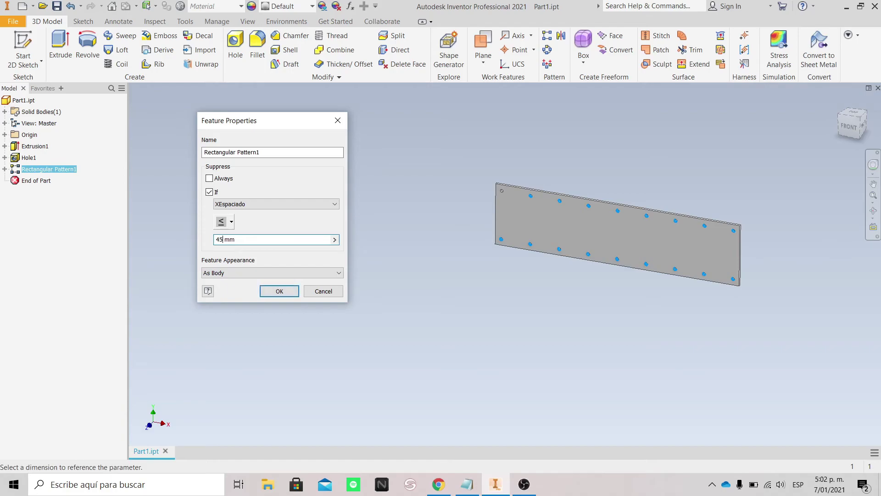
{"action": "left_click", "coordinate": [230, 223]}
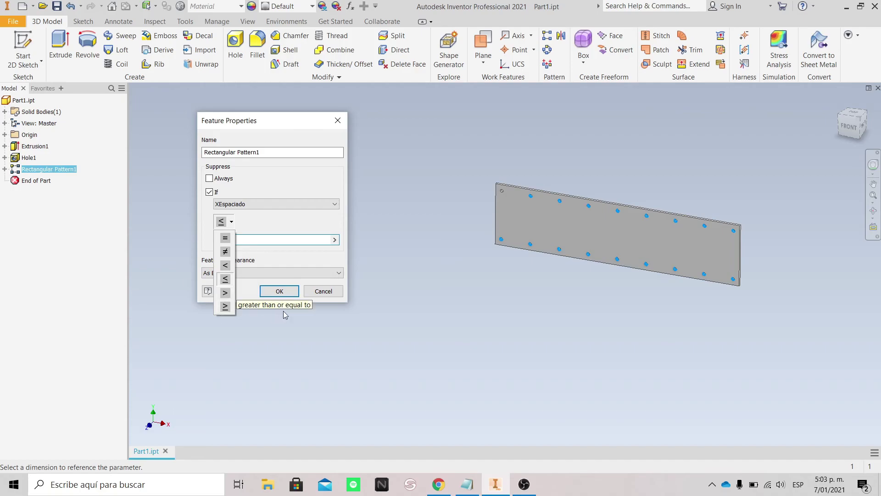
{"action": "left_click", "coordinate": [324, 227]}
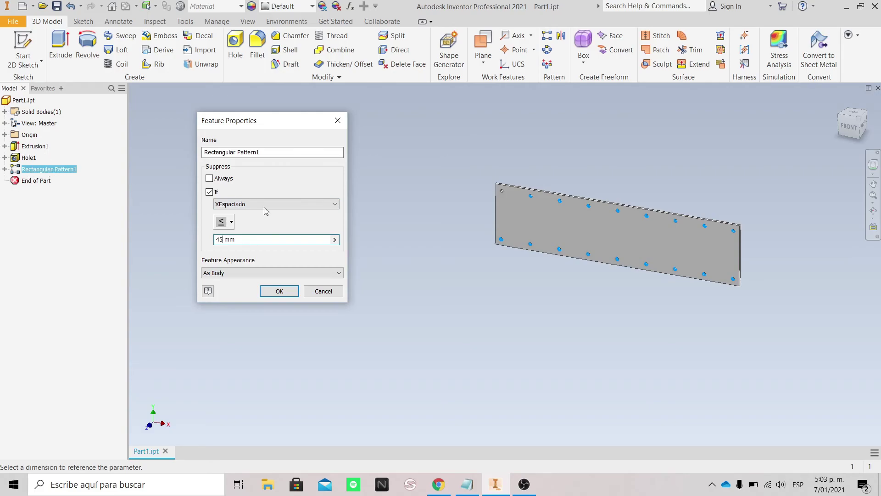
{"action": "left_click", "coordinate": [280, 292]}
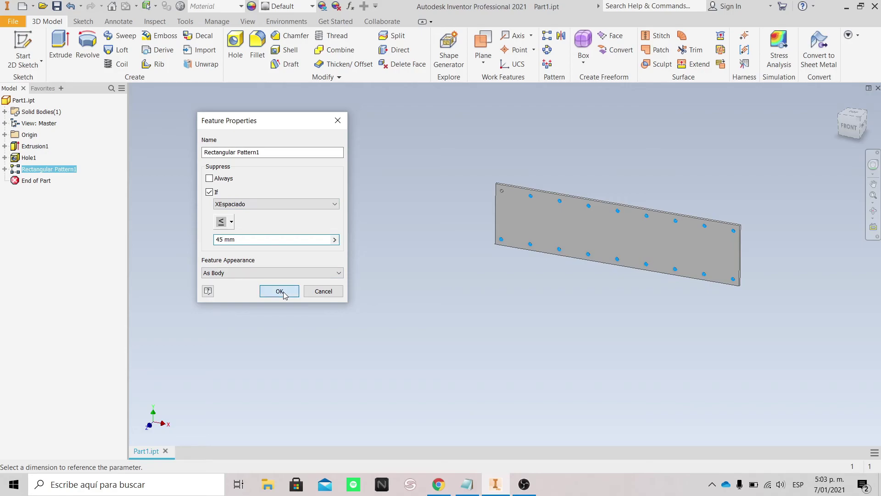
Set the NumAgujeros parameter to 10, close the parameters table and inspect the hole pattern on the plate
{"action": "left_click", "coordinate": [351, 6]}
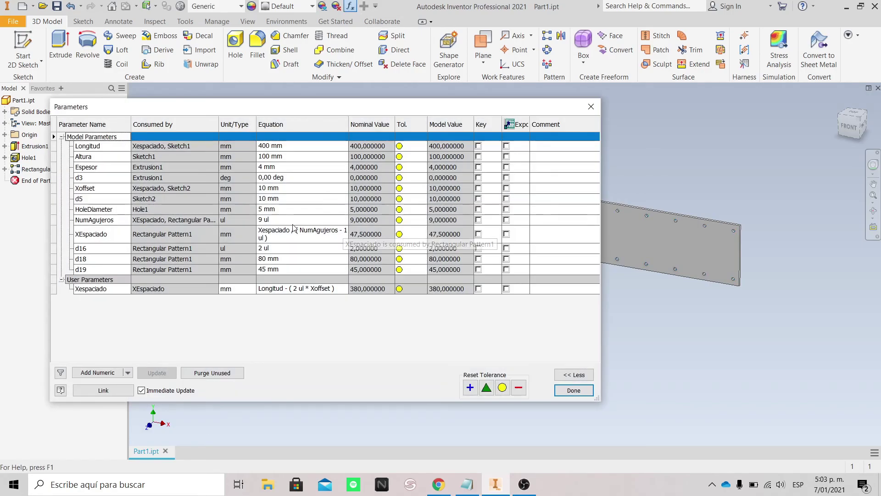
{"action": "left_click", "coordinate": [272, 220]}
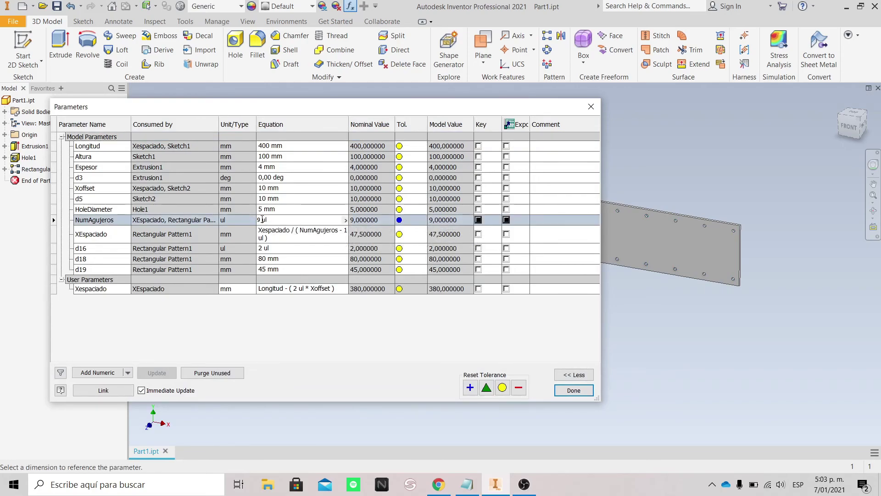
{"action": "key", "text": "BackSpace"}
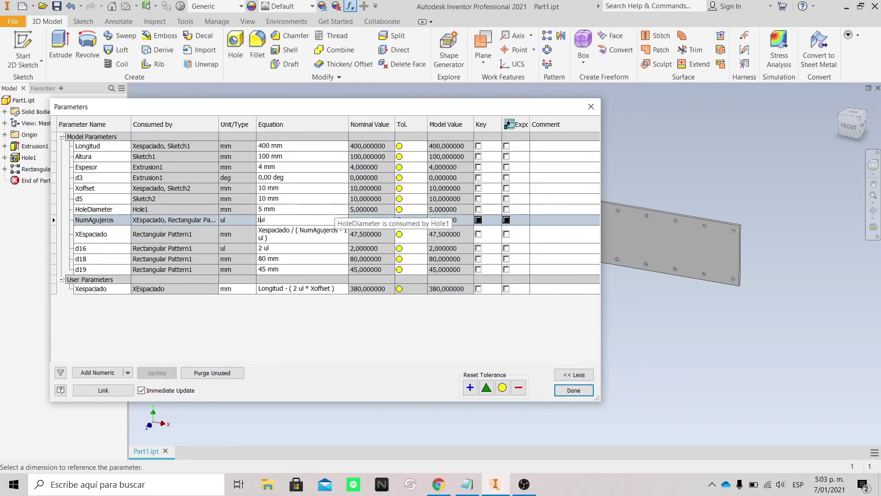
{"action": "type", "text": "10"}
{"action": "left_click", "coordinate": [381, 238]}
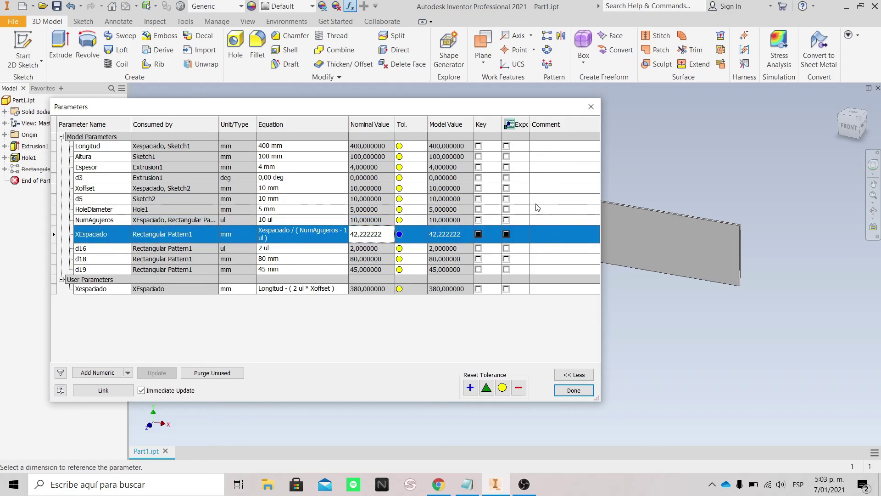
{"action": "left_click", "coordinate": [574, 390]}
{"action": "scroll", "coordinate": [555, 199], "scroll_direction": "up", "scroll_amount": 3}
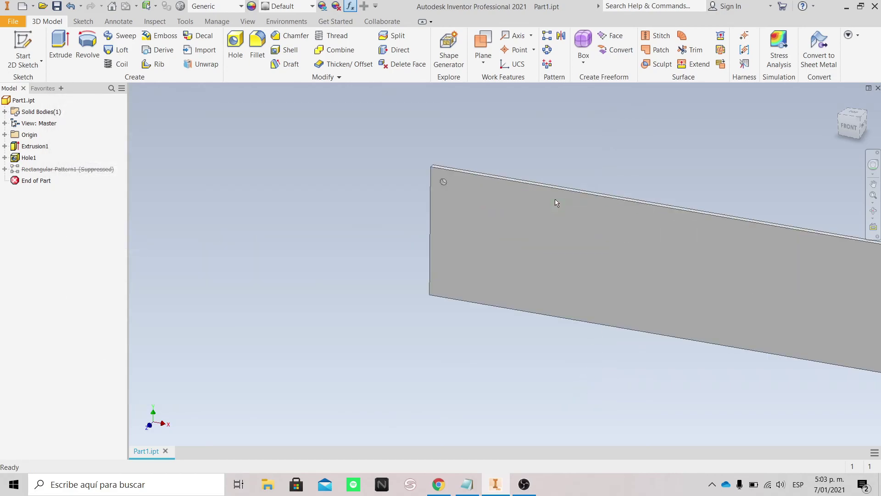
{"action": "scroll", "coordinate": [510, 195], "scroll_direction": "down", "scroll_amount": 2}
{"action": "left_click", "coordinate": [72, 173]}
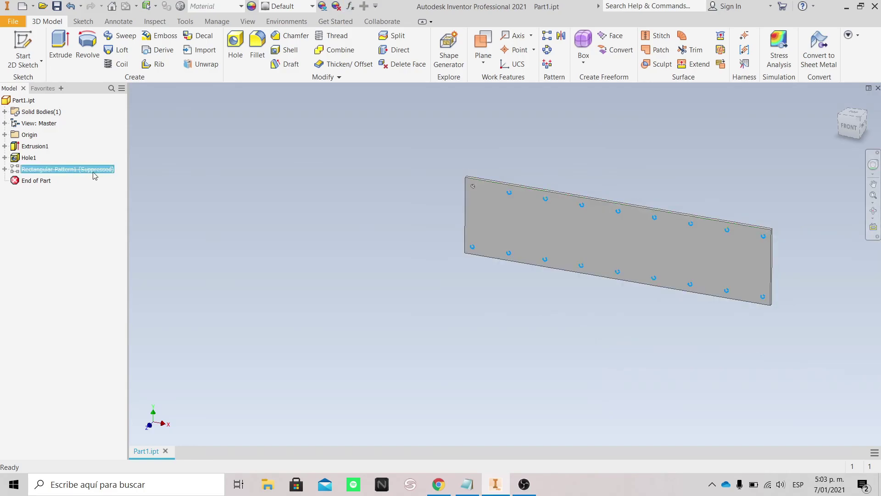
Set the NumAgujeros parameter to 9 in the parameters table and close it to update the plate
{"action": "left_click", "coordinate": [351, 6]}
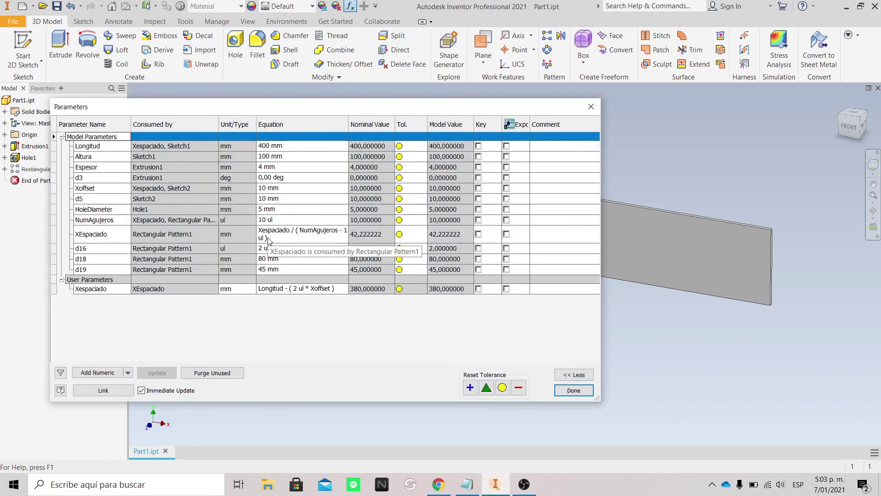
{"action": "left_click", "coordinate": [268, 221]}
{"action": "left_click", "coordinate": [264, 221]}
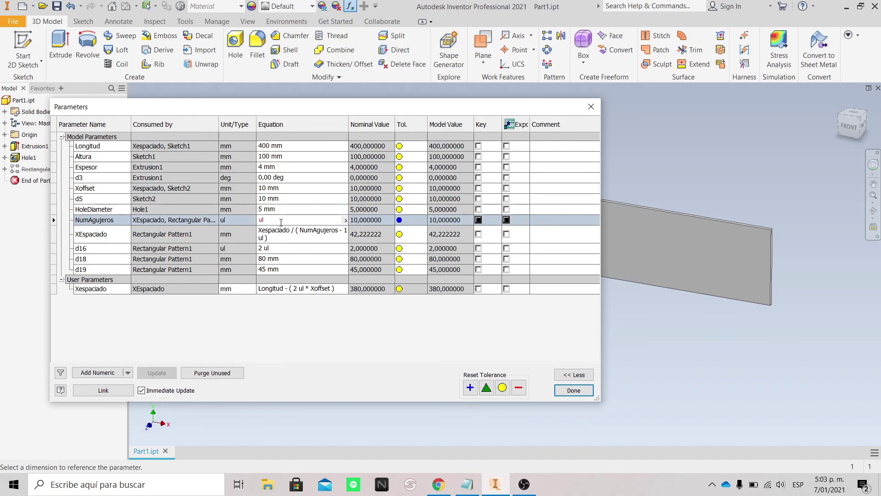
{"action": "left_click", "coordinate": [376, 240]}
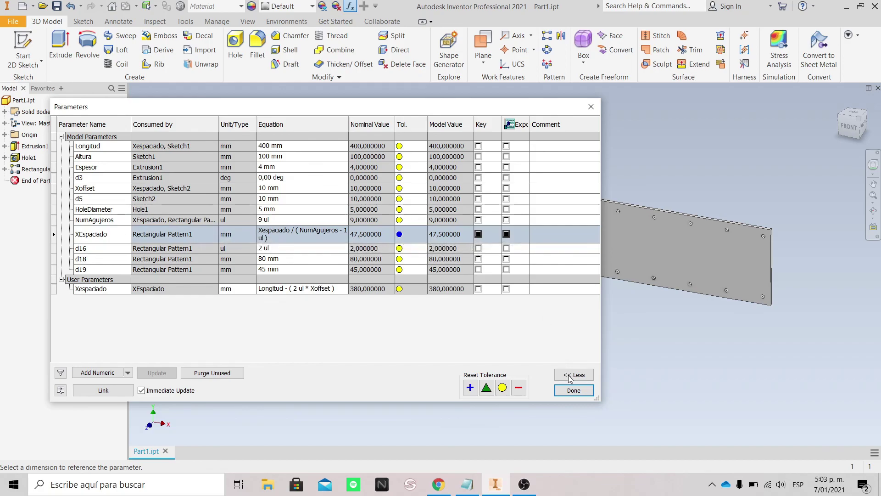
{"action": "left_click", "coordinate": [573, 390]}
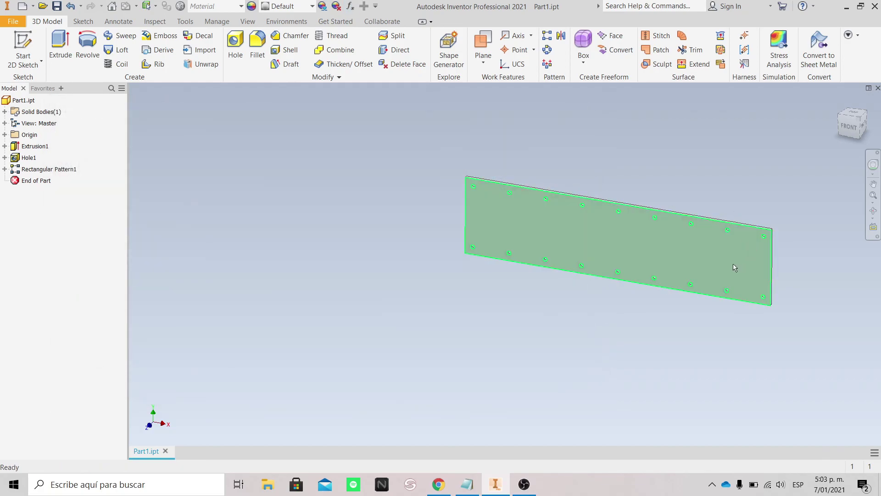
Review the parameters available for the rectangular pattern's suppression condition and close its feature properties without changes
{"action": "right_click", "coordinate": [51, 173]}
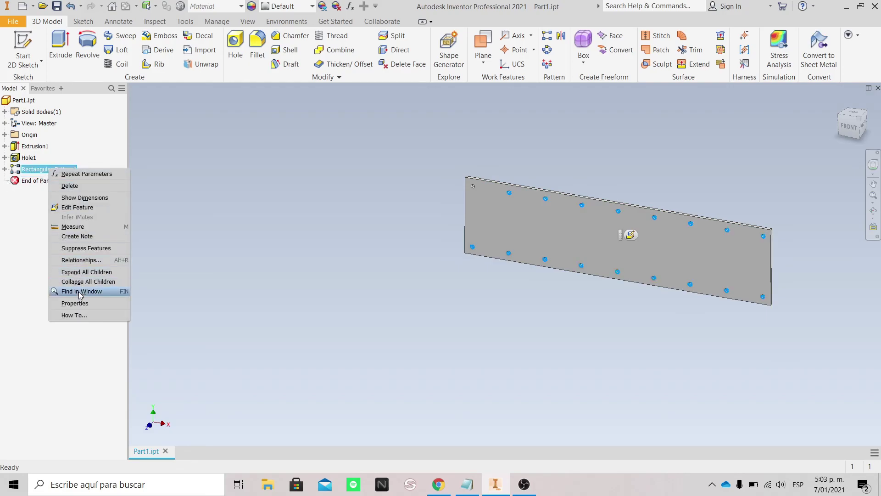
{"action": "left_click", "coordinate": [101, 300]}
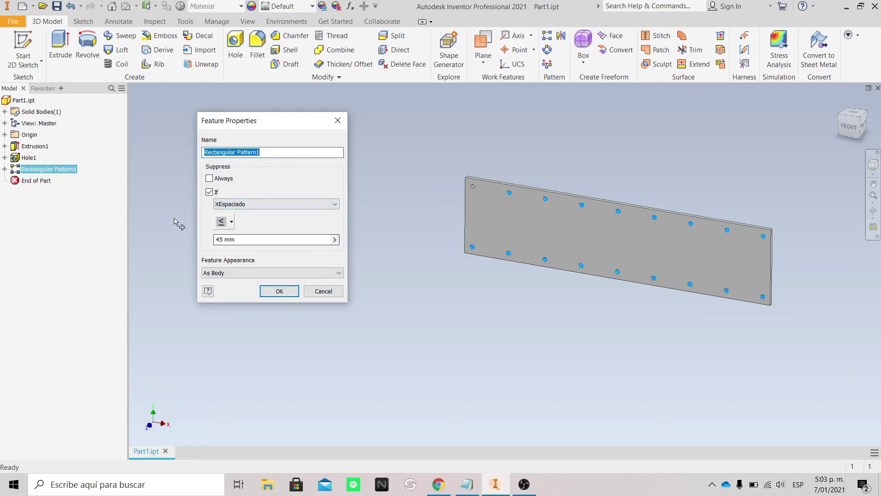
{"action": "left_click", "coordinate": [217, 205]}
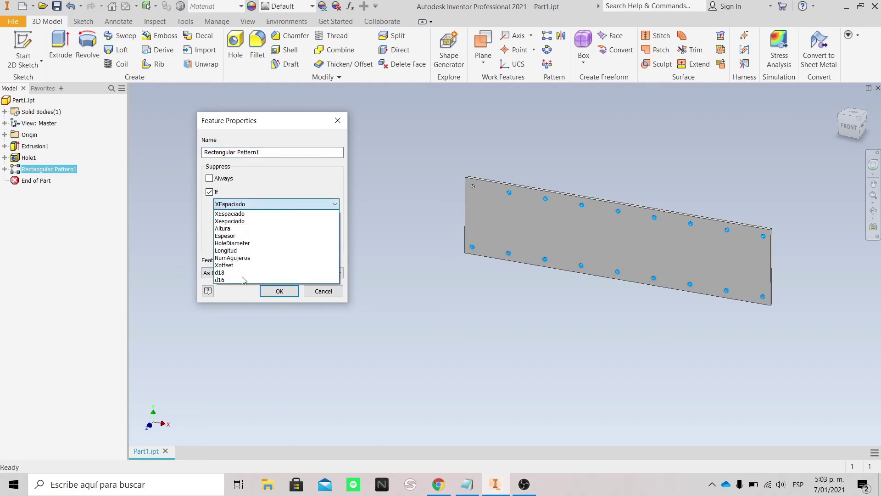
{"action": "left_click", "coordinate": [341, 294]}
{"action": "left_click", "coordinate": [305, 294]}
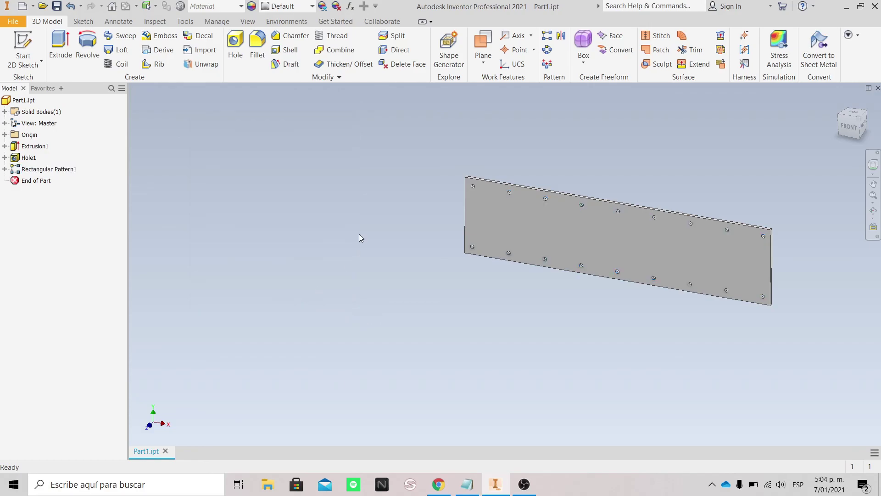
{"action": "left_click", "coordinate": [524, 484]}
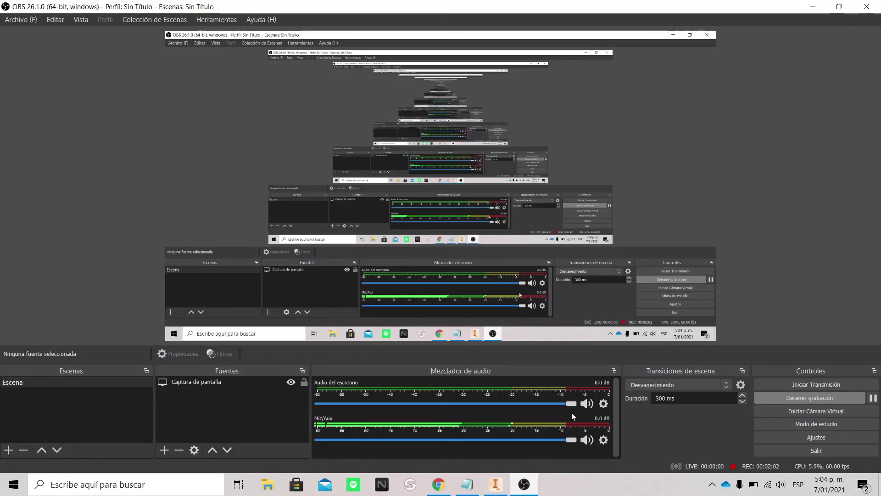